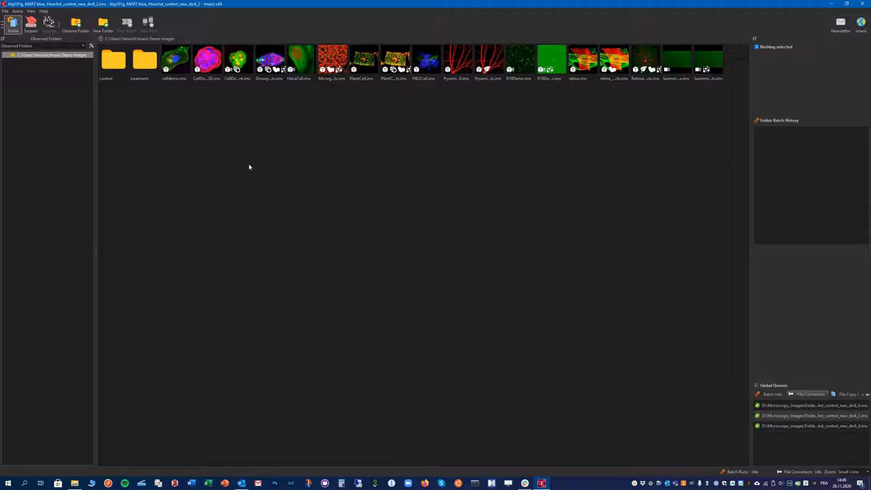
- Add the Folder_to_watch directory under Microscopy_images as an observed folder in the Arena
click(14, 27)
click(78, 28)
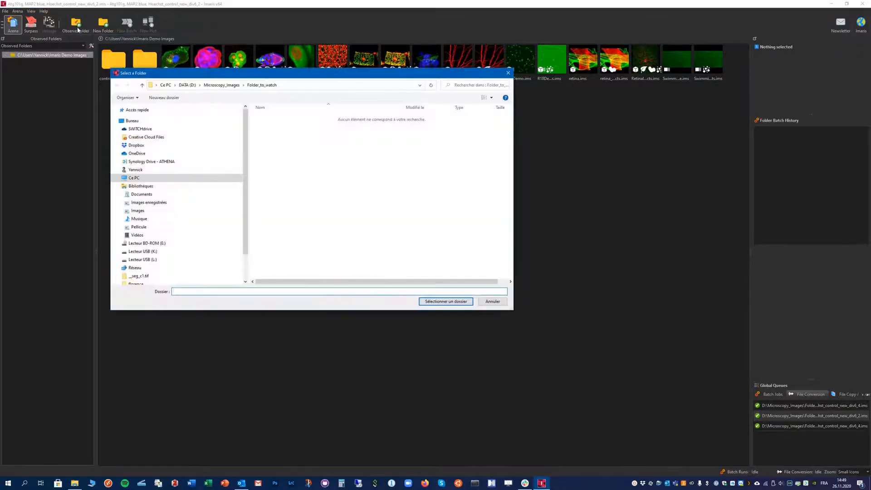
click(222, 84)
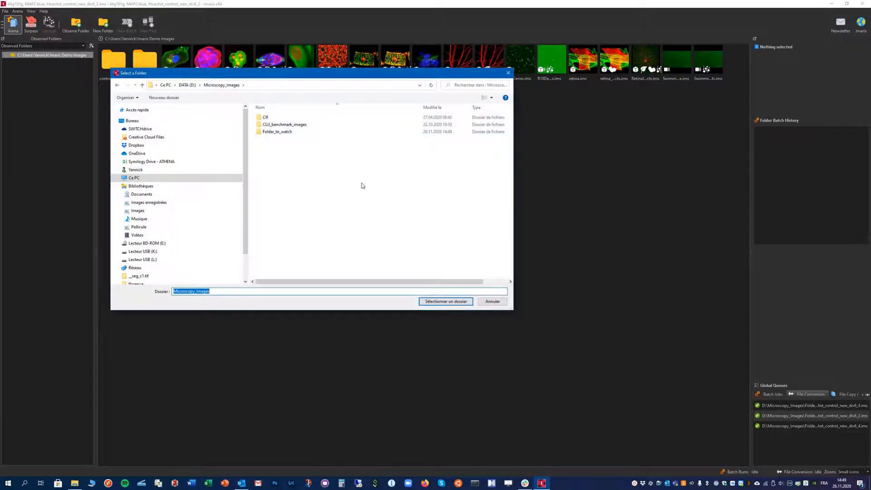
click(274, 135)
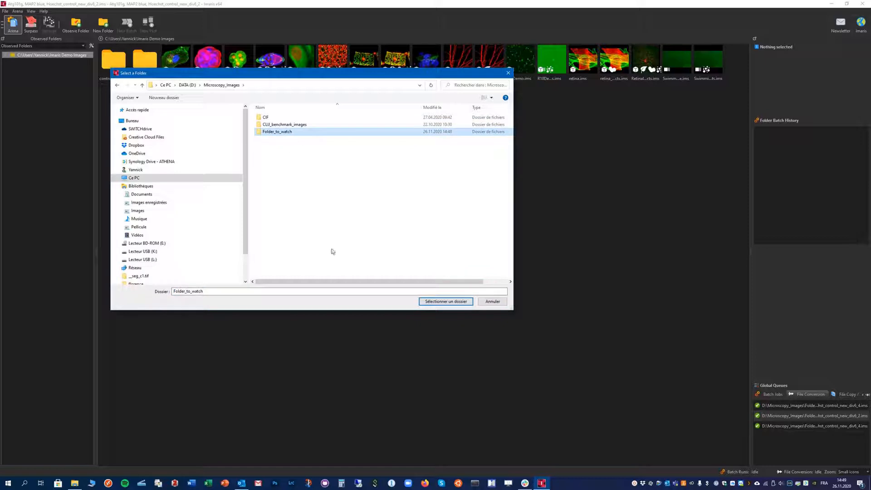
click(447, 302)
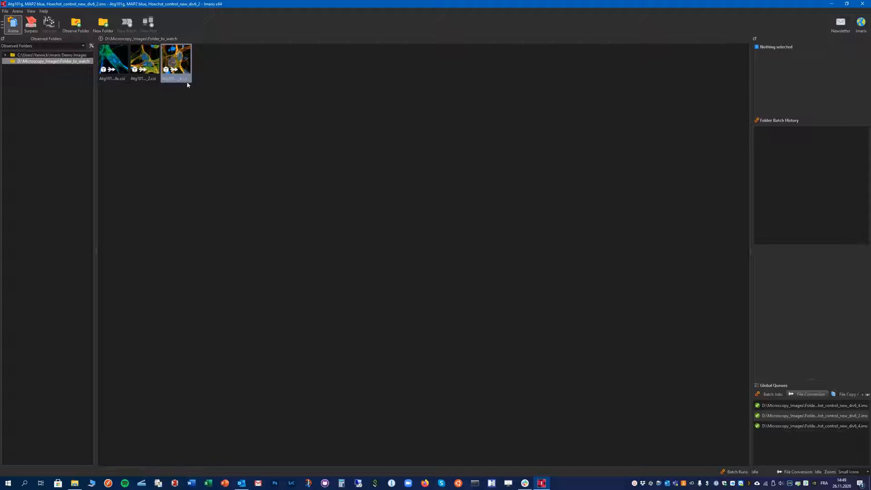
- Open the Atg101g, MAP2 blue, Hoechst_control_new_div6_4 image from the observed folder in Surpass
mouse_move(181, 65)
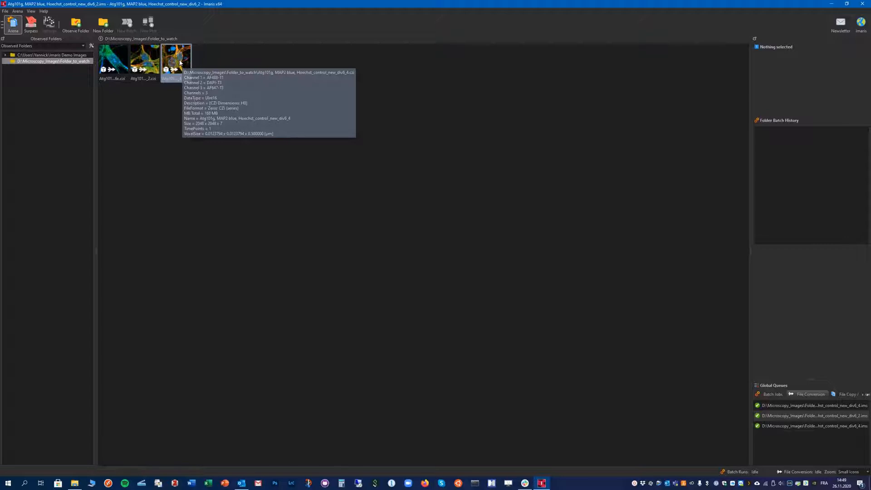
click(180, 62)
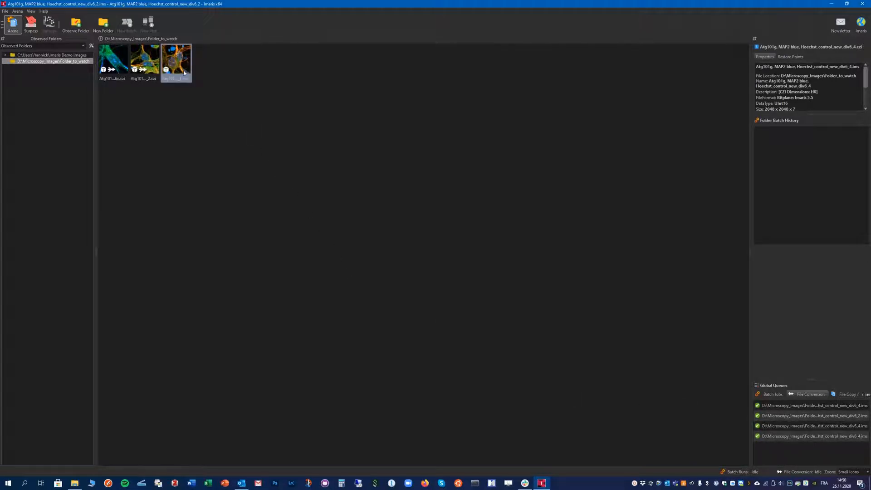
mouse_move(173, 69)
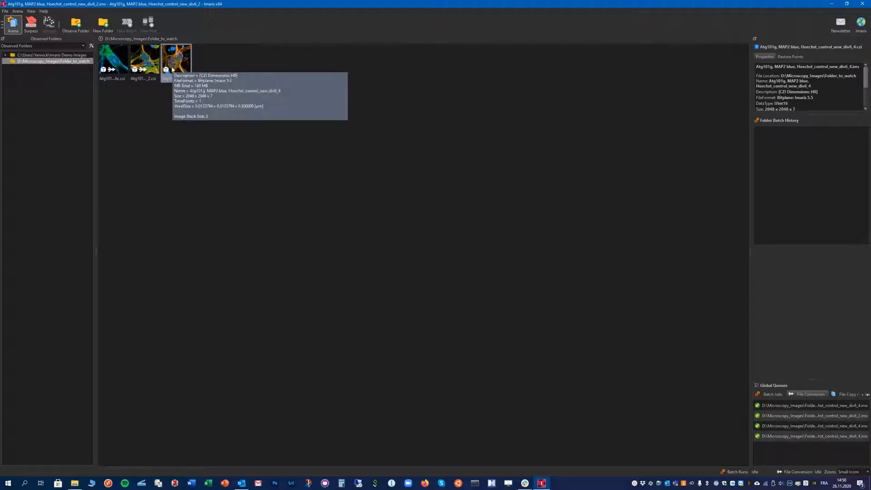
double_click(181, 64)
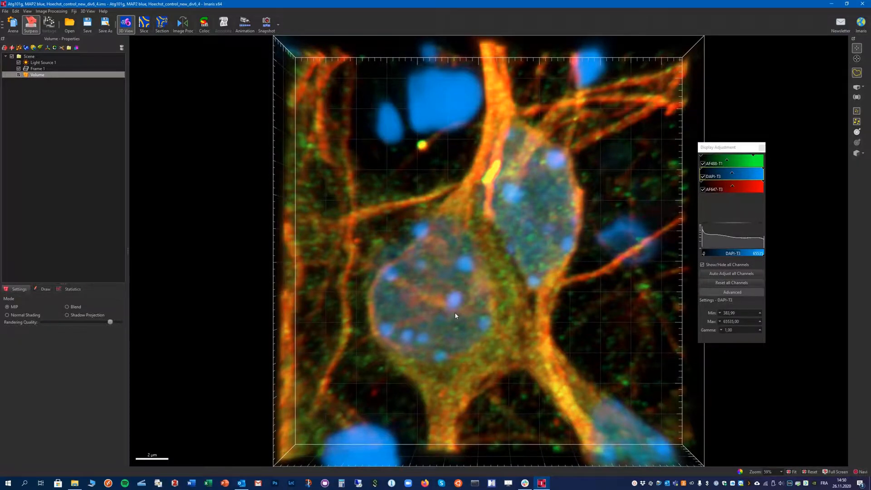
- Inspect the 3D volume from different angles, toggling the AF488-T1 and DAPI-T3 channels off and back on
drag(455, 312, 471, 287)
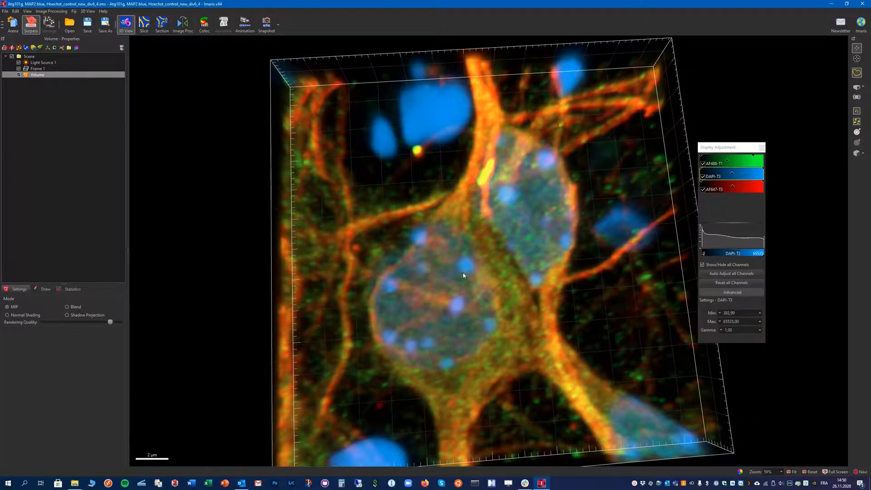
drag(464, 275, 448, 263)
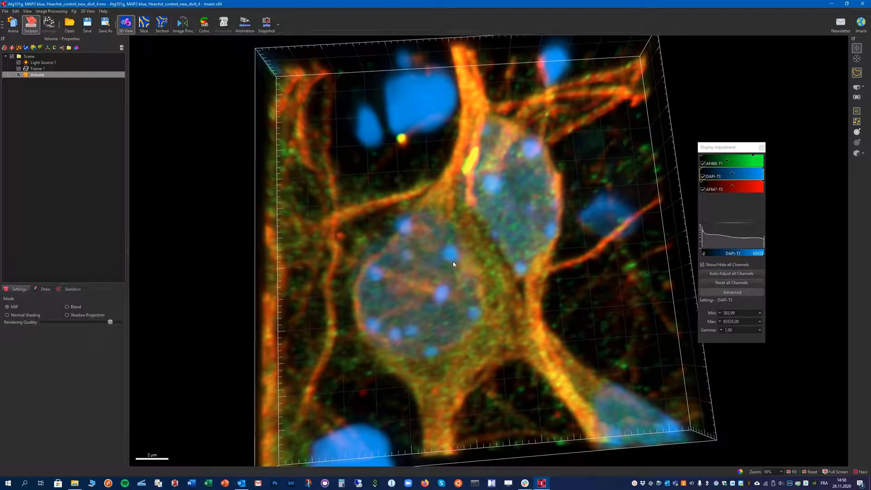
scroll(453, 262, down, 5)
scroll(453, 263, up, 8)
scroll(452, 264, down, 3)
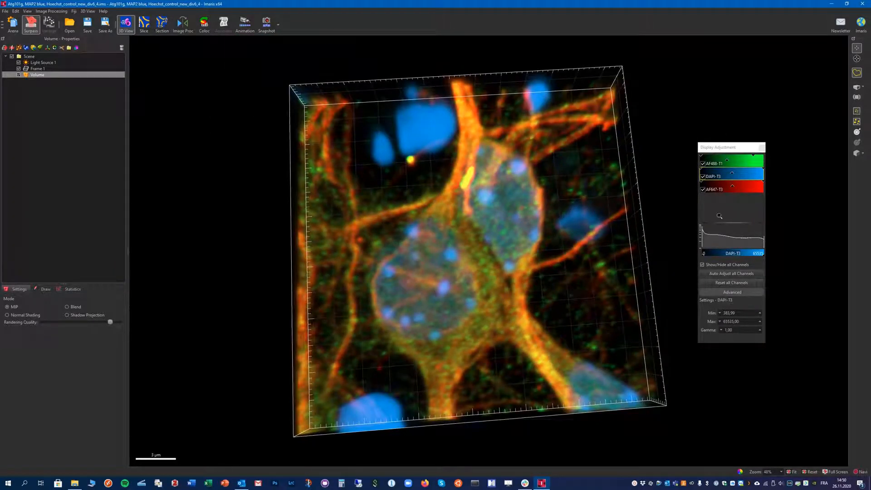
click(703, 163)
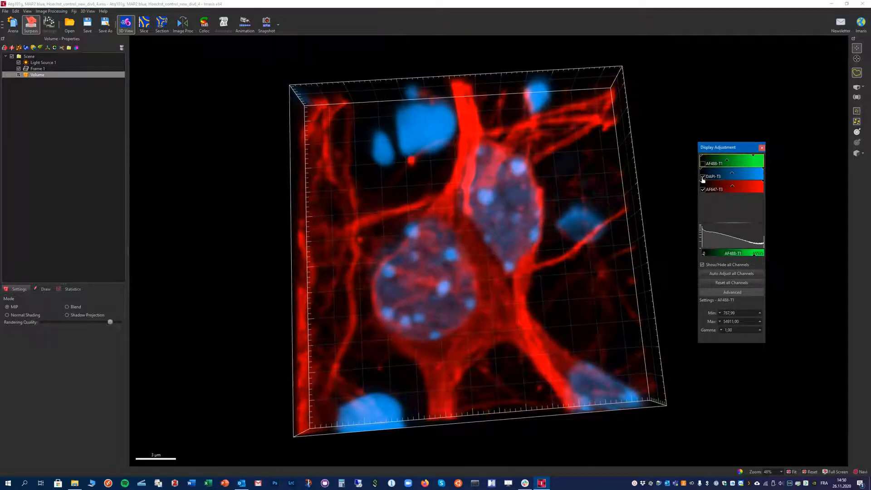
click(703, 177)
click(703, 176)
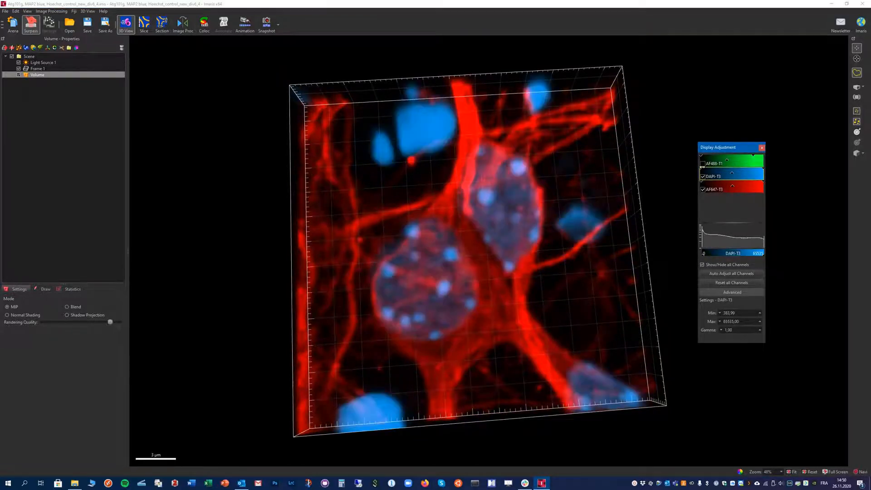
click(703, 164)
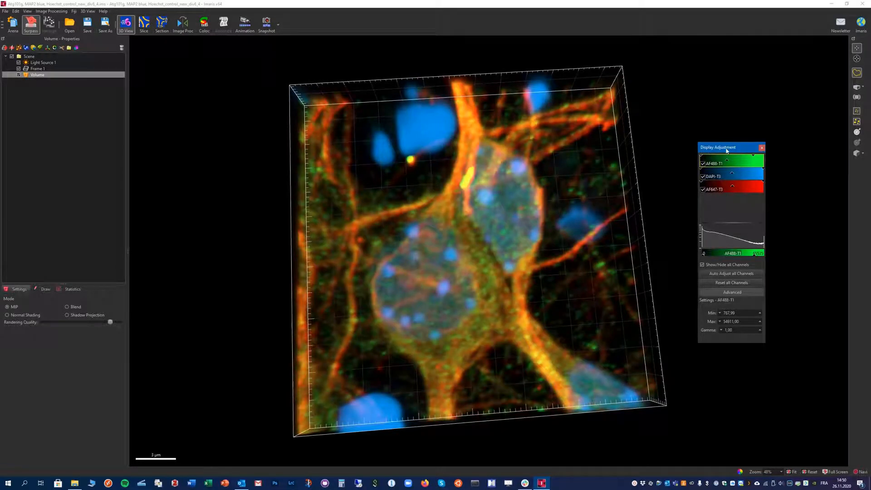
- Close and reopen the Display Adjustment window
click(762, 148)
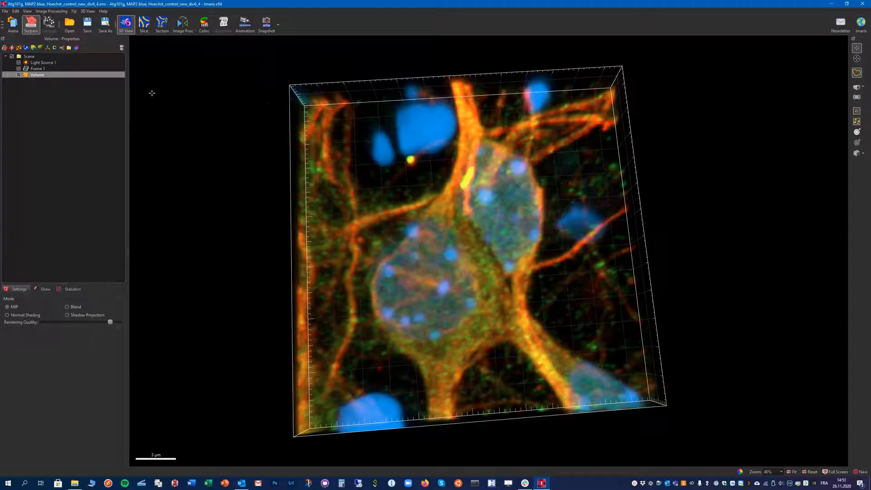
click(15, 11)
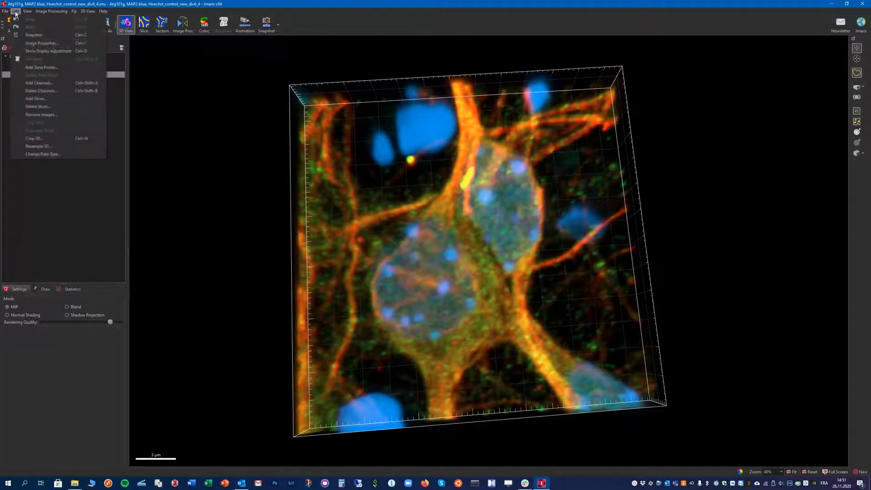
click(45, 51)
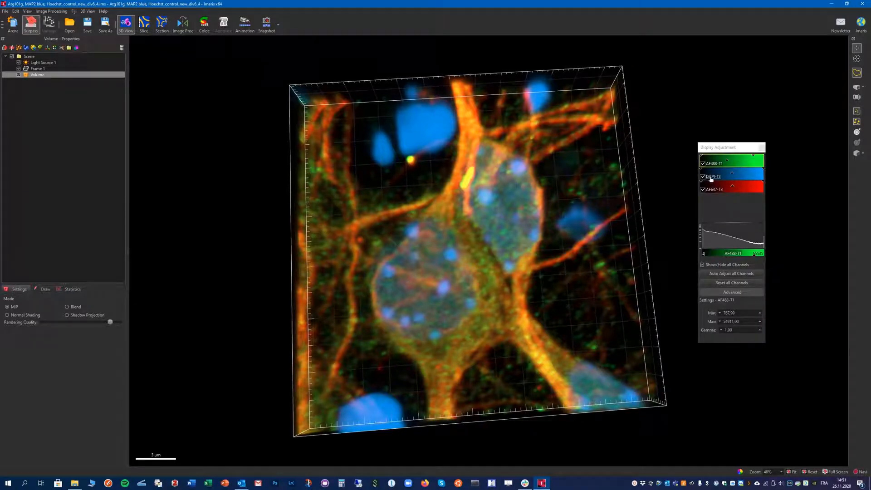
- Change the DAPI-T3 channel's base colour to pure blue in the channel properties
click(712, 177)
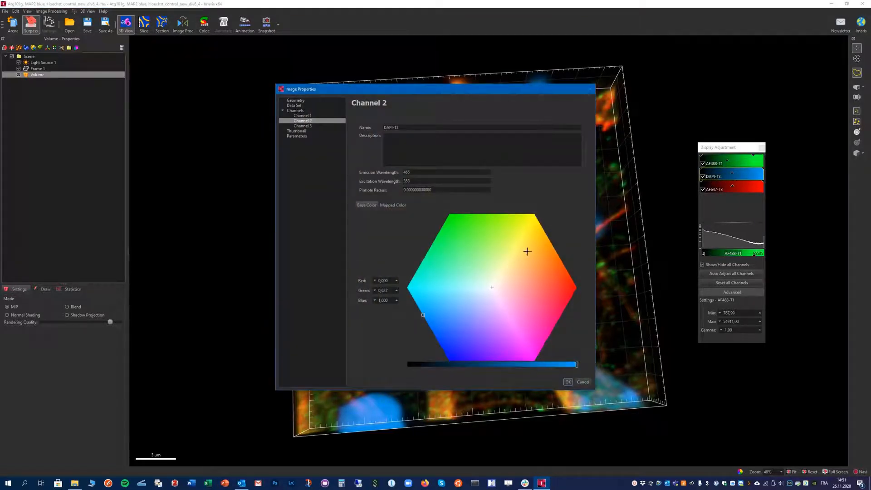
drag(461, 318, 450, 361)
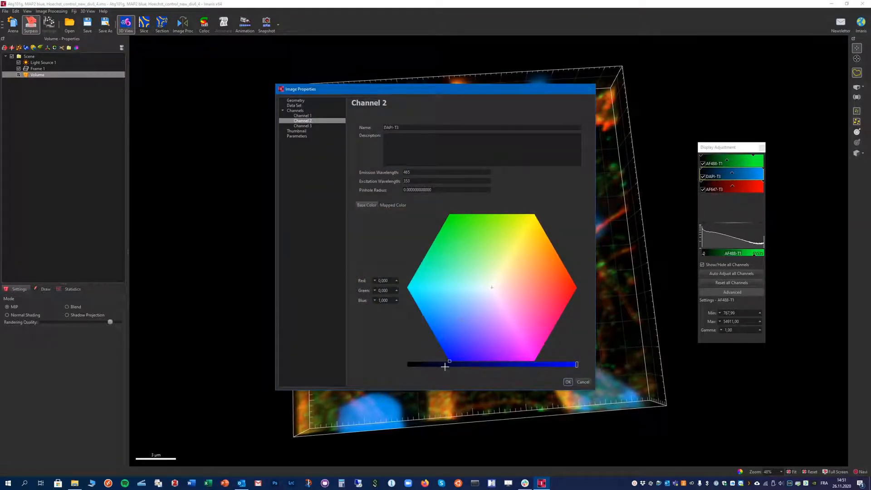
click(568, 382)
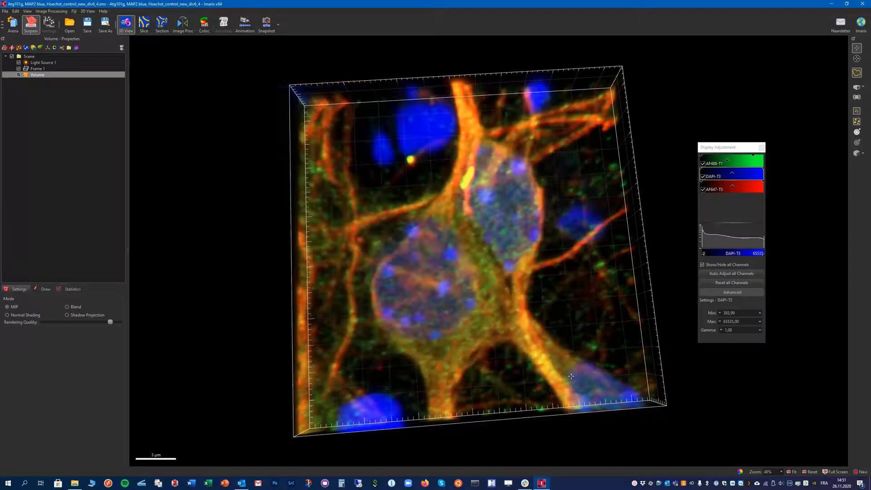
- Set the DAPI-T3 channel's base colour to light blue with red 0, green 0.879, blue 1
double_click(713, 177)
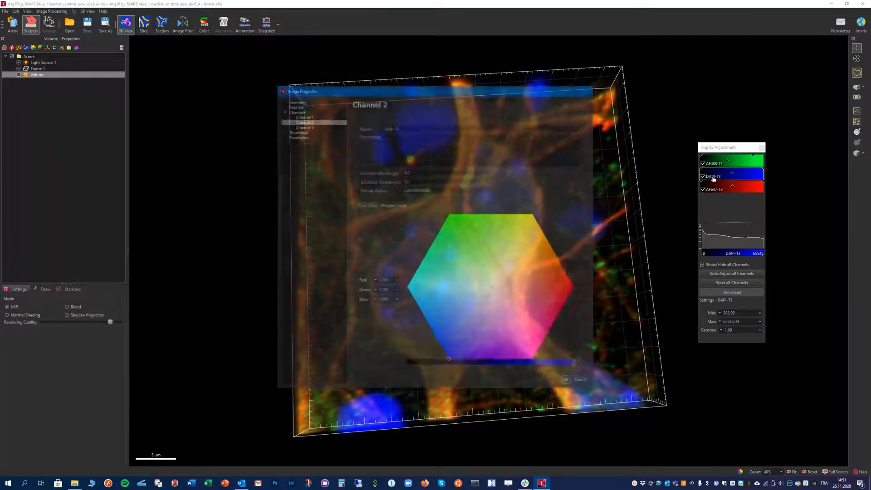
click(422, 311)
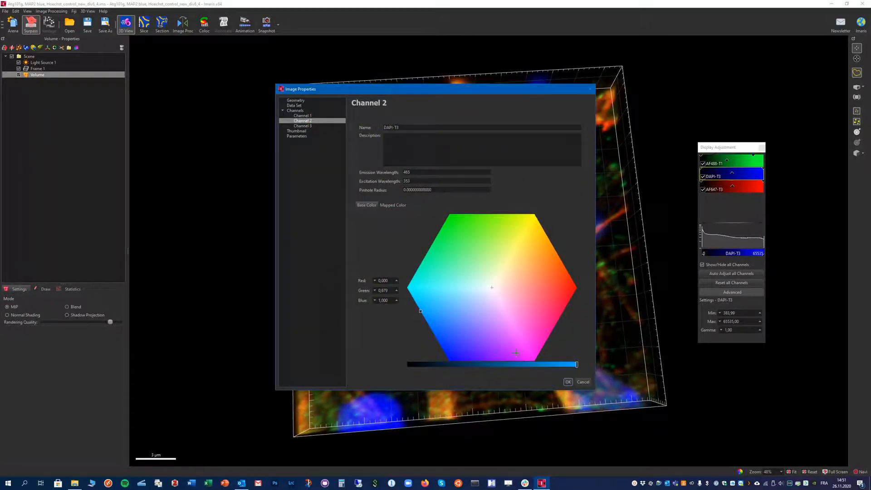
click(568, 382)
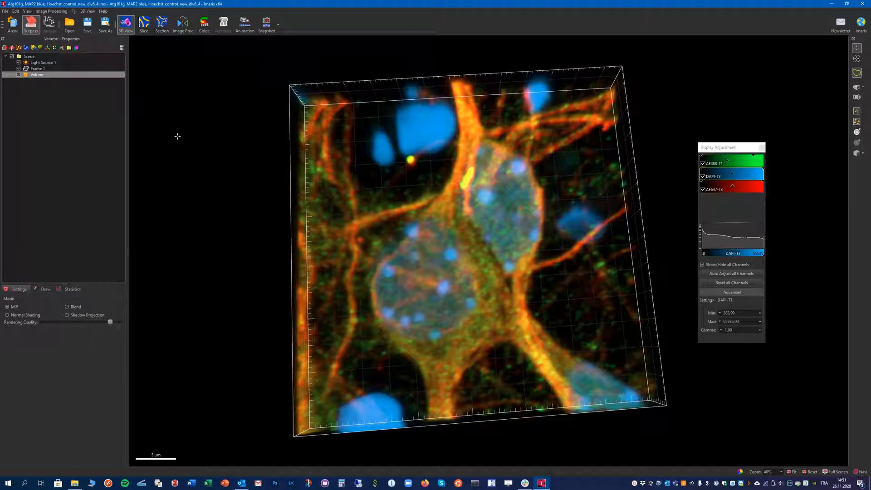
- Resample the image in 3D to a smaller X size, keeping the X/Y aspect ratio fixed
drag(393, 217, 193, 109)
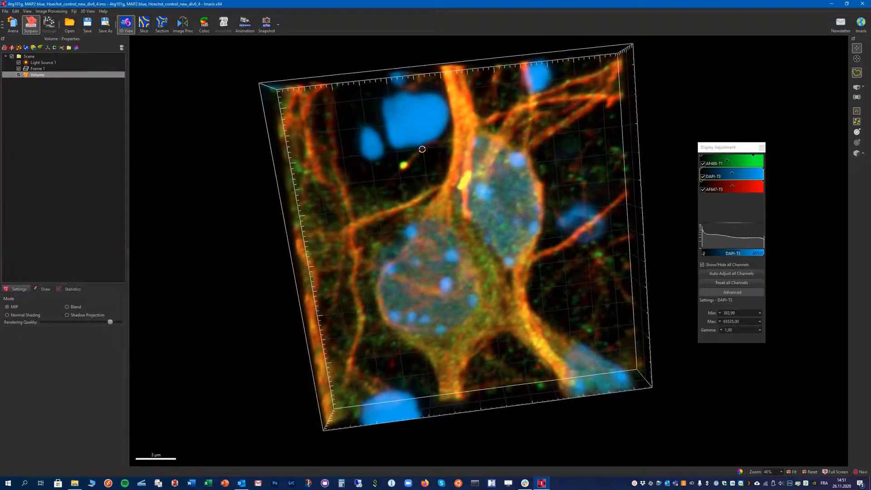
click(17, 12)
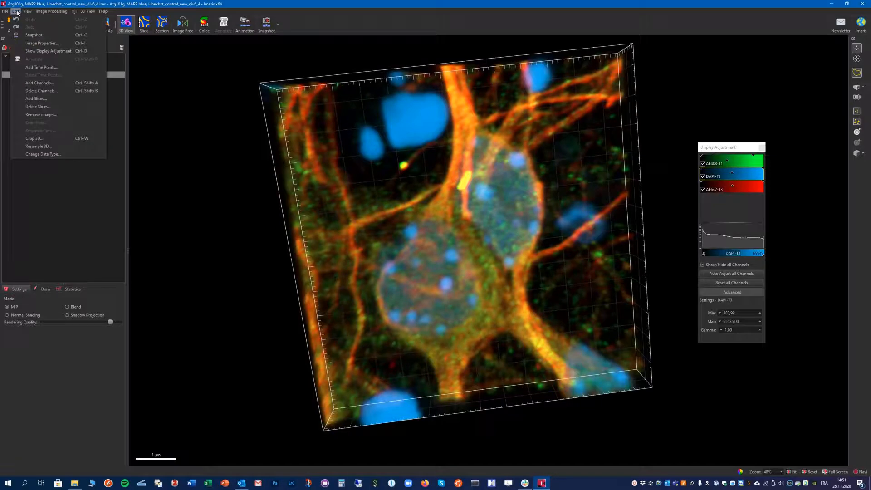
click(39, 147)
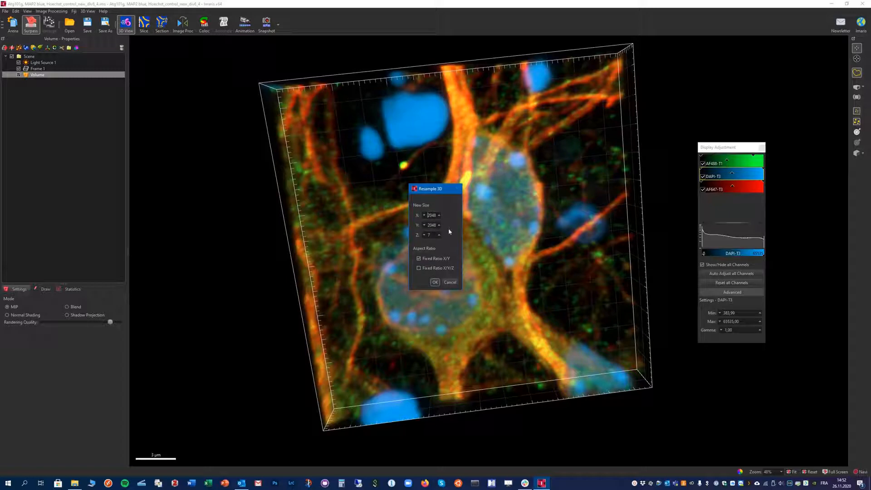
double_click(430, 215)
text(512)
click(434, 282)
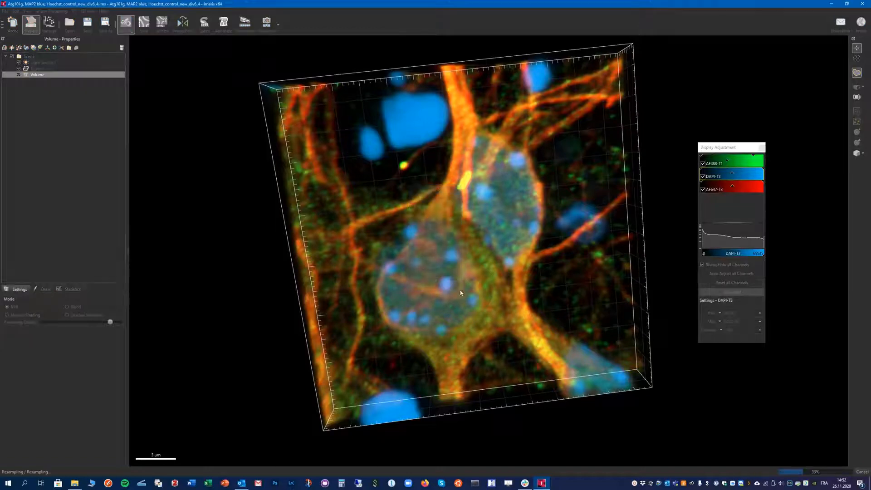
- Add a new Cells object, choose nucleus-only detection and advance to the nuclei detection settings
drag(434, 297, 350, 184)
drag(407, 294, 468, 277)
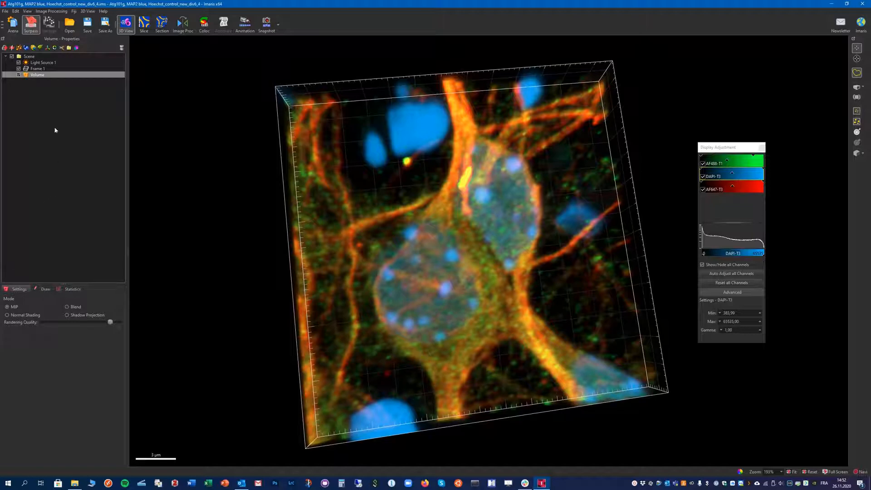
click(33, 47)
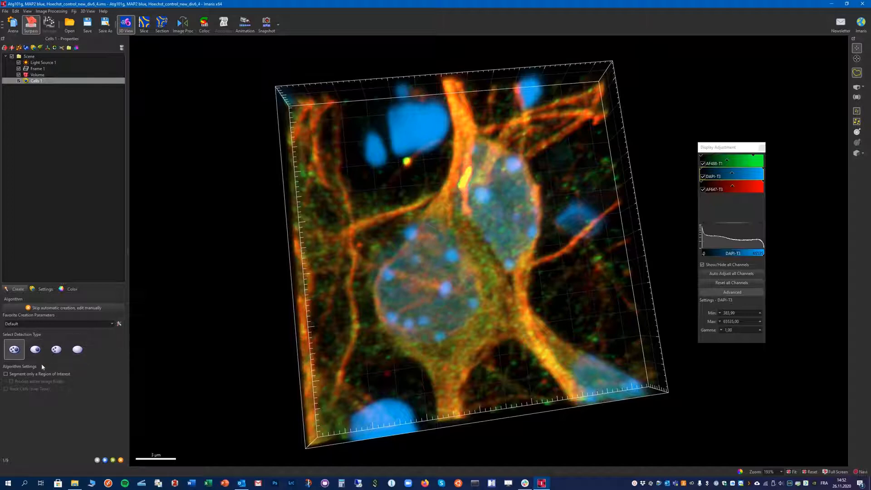
click(36, 350)
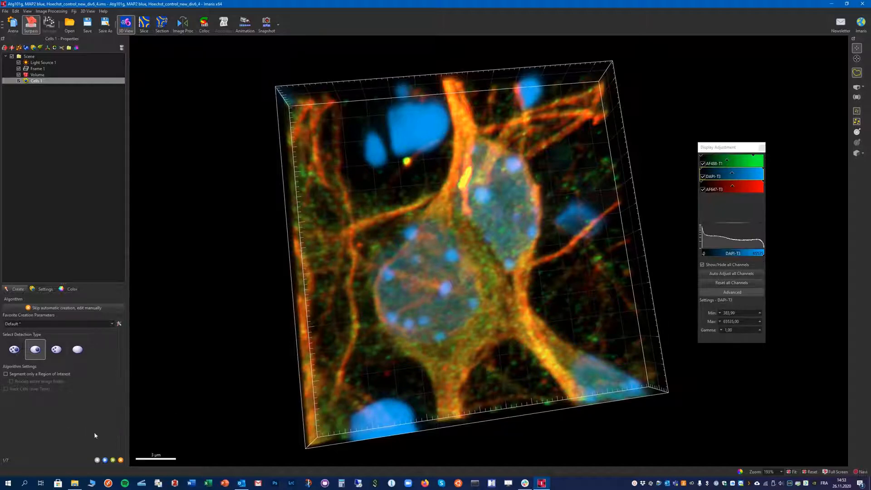
click(105, 461)
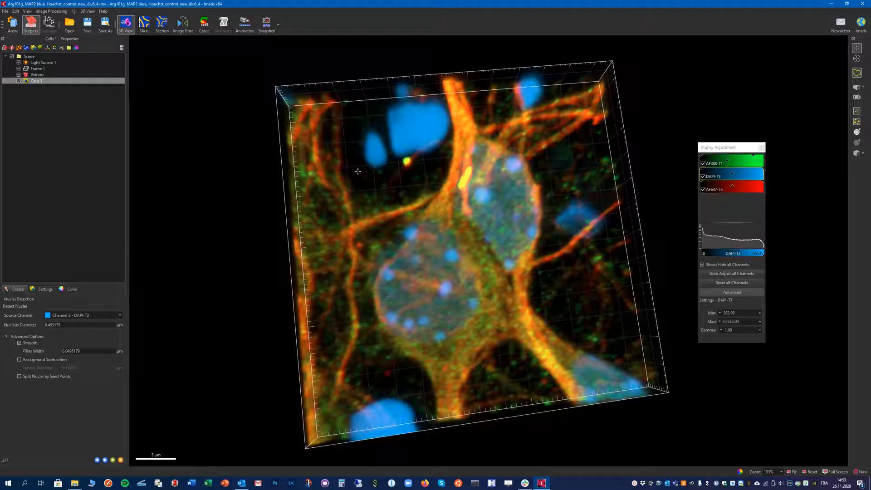
- Switch to the slice view, move through the z-stack, and hide the AF488-T1 and AF647-T3 channels to show only DAPI
click(144, 26)
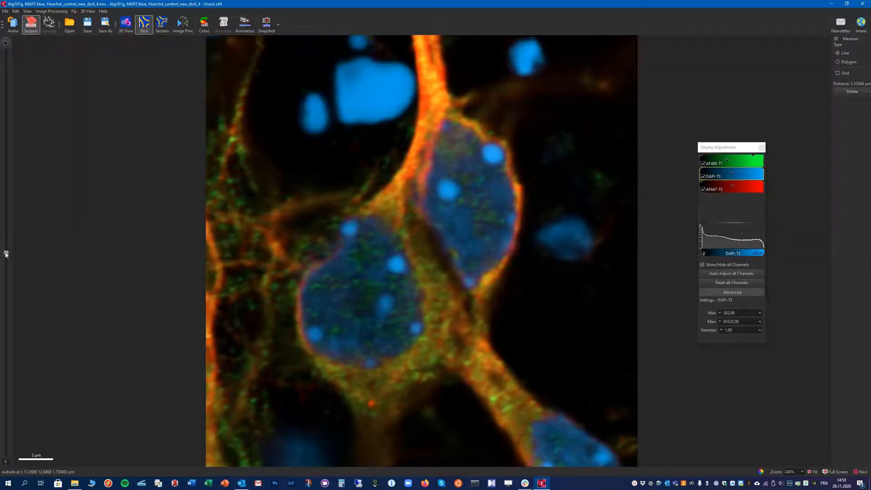
drag(6, 254, 6, 320)
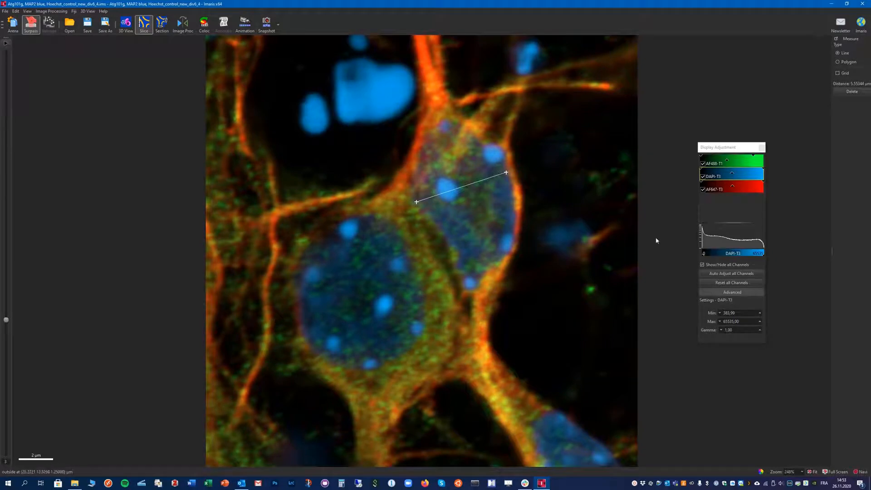
click(703, 163)
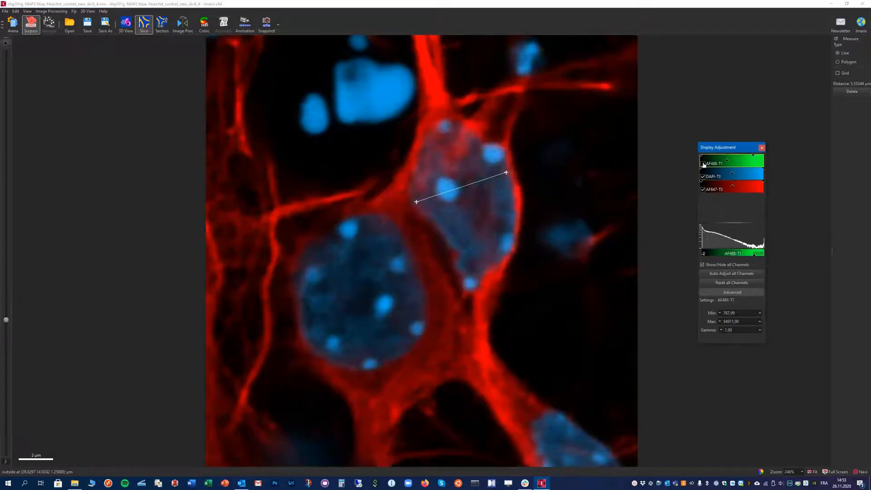
click(703, 189)
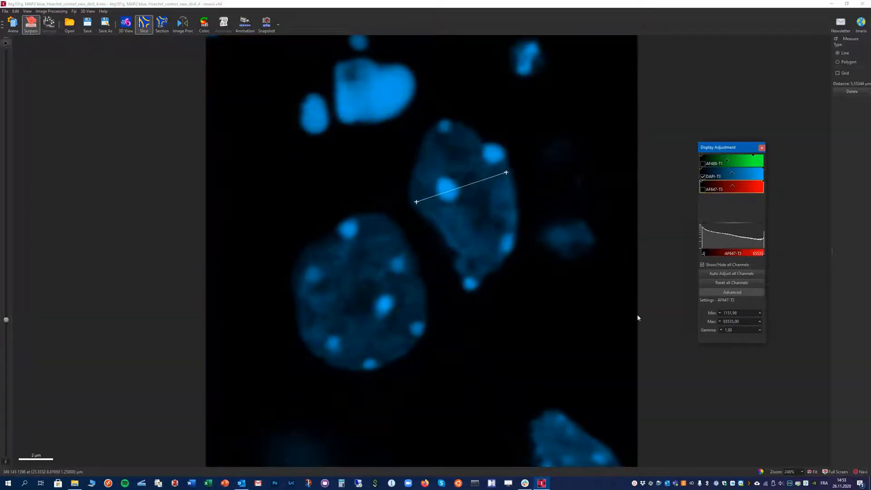
- Move to another slice and measure the diameters of the two central nuclei with line measurements
click(6, 321)
drag(6, 339, 12, 379)
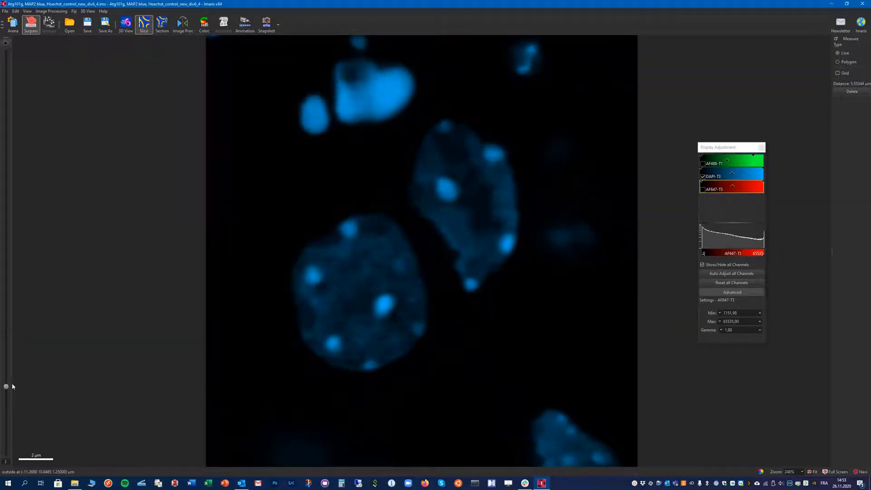
click(293, 271)
click(422, 330)
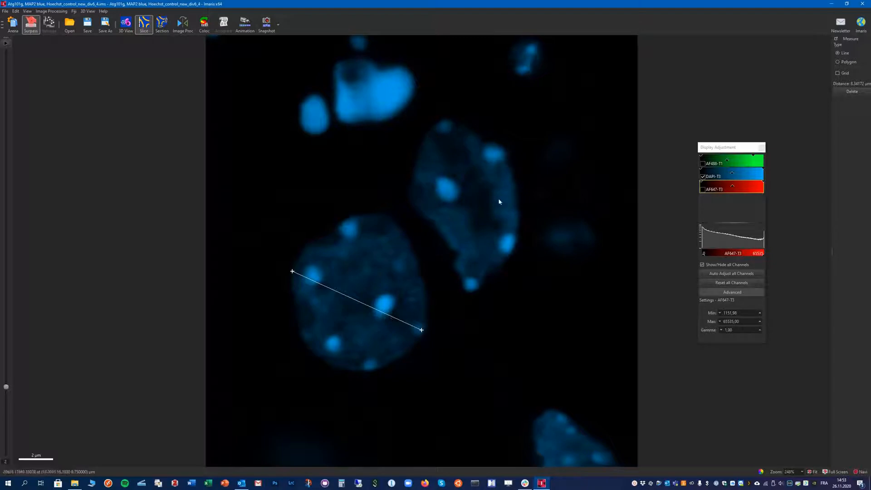
click(417, 198)
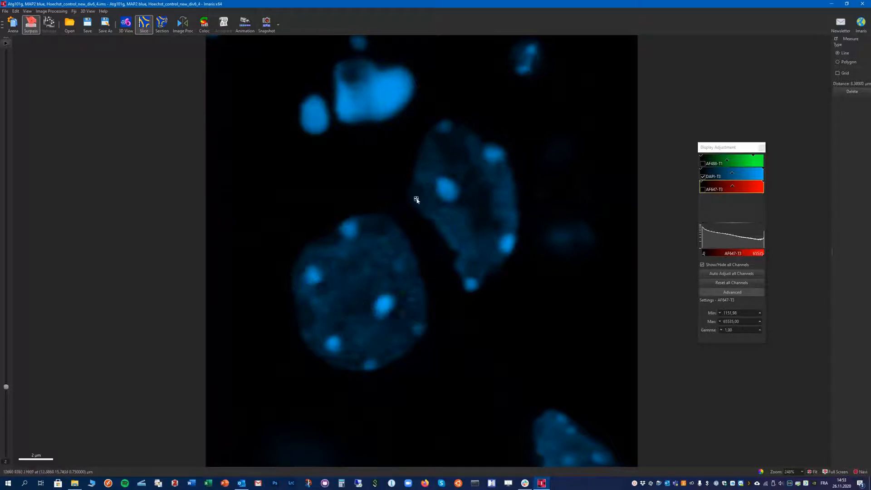
click(502, 171)
- Return to the 3D view, set the nucleus diameter to 5 µm, enable splitting nuclei by seed points, and advance
click(126, 24)
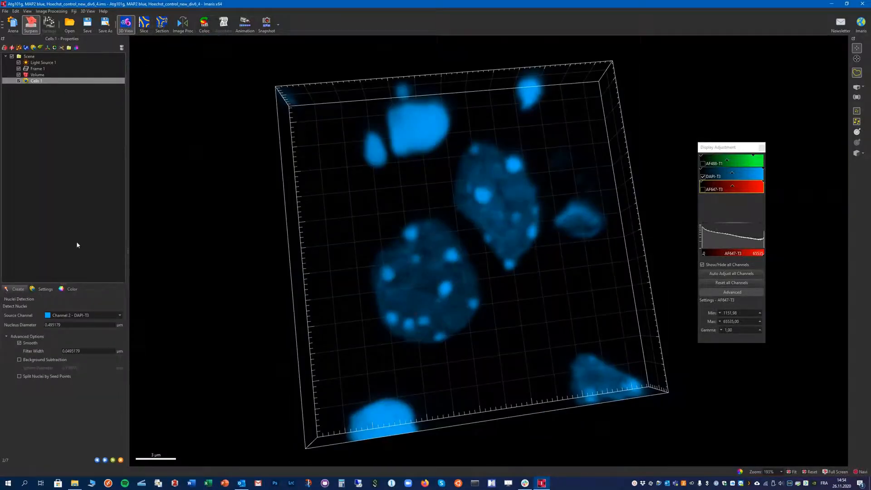
double_click(60, 325)
text(5)
click(19, 376)
click(105, 460)
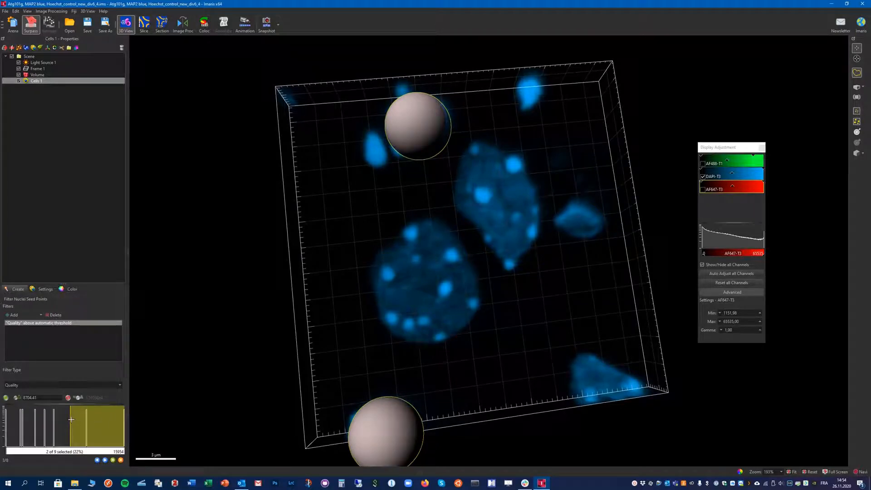
- Lower the Quality seed filter threshold to about 3454 and add a Distance to Image Border XY Img=1 filter
drag(70, 418, 30, 424)
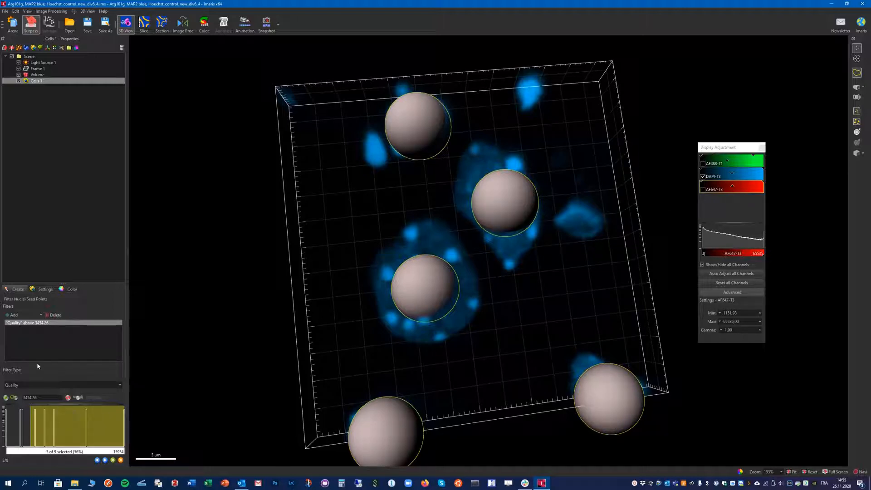
click(18, 316)
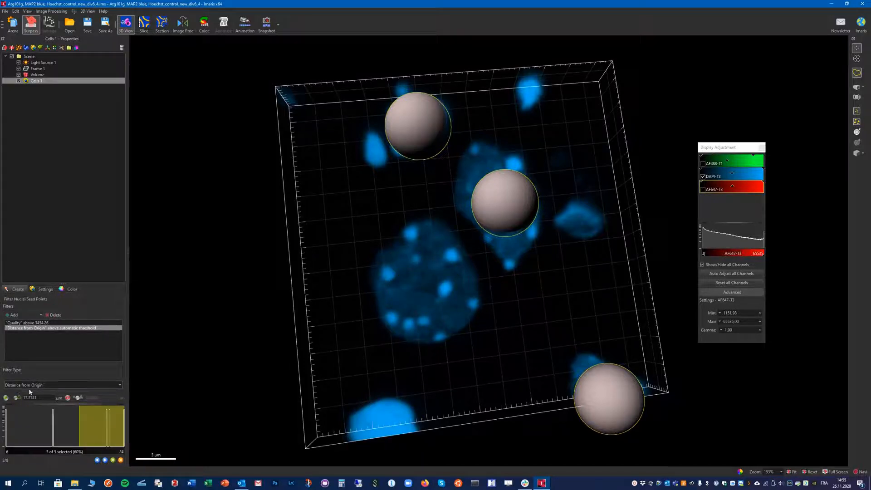
click(43, 386)
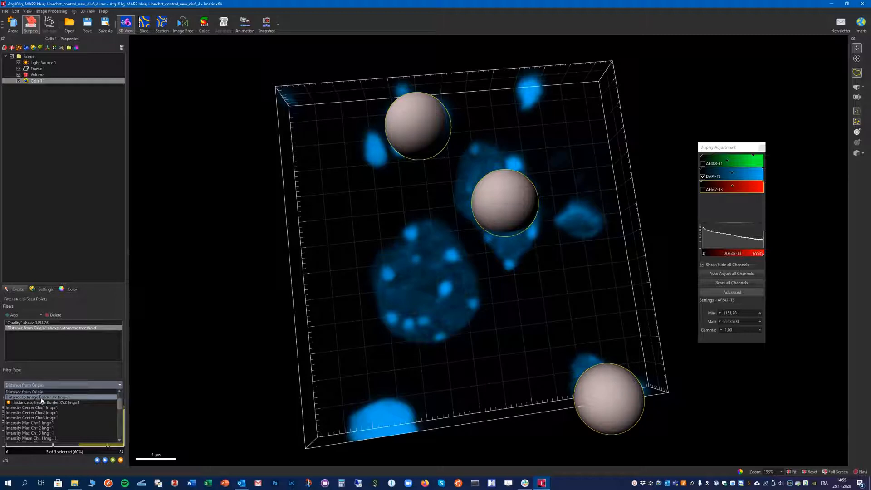
click(55, 398)
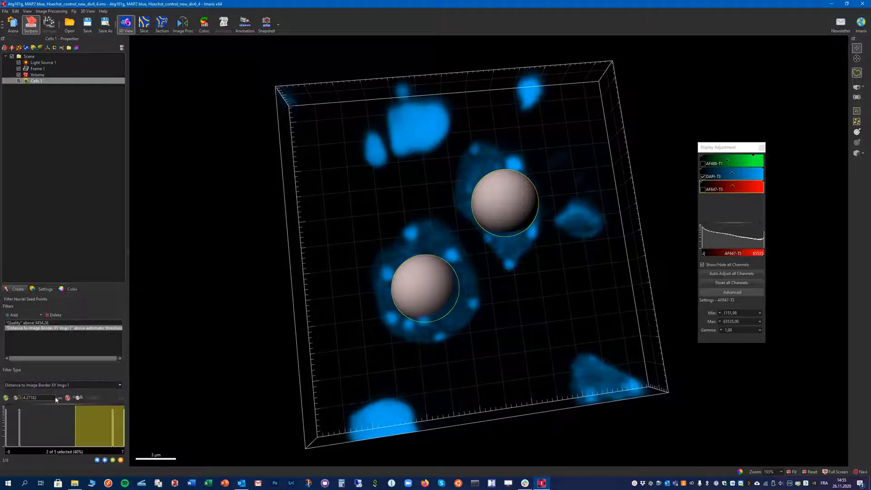
- Raise the border-distance filter threshold to about 5.39 µm and advance to the nucleus threshold step
drag(76, 415, 93, 427)
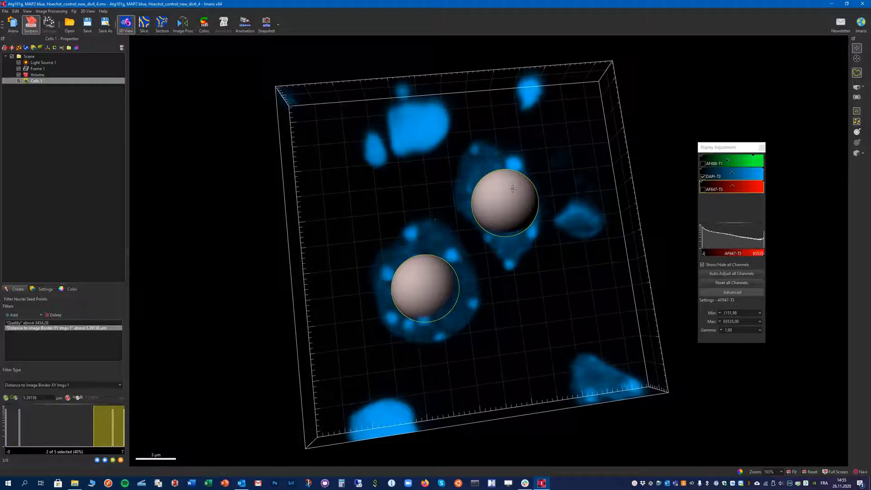
click(105, 460)
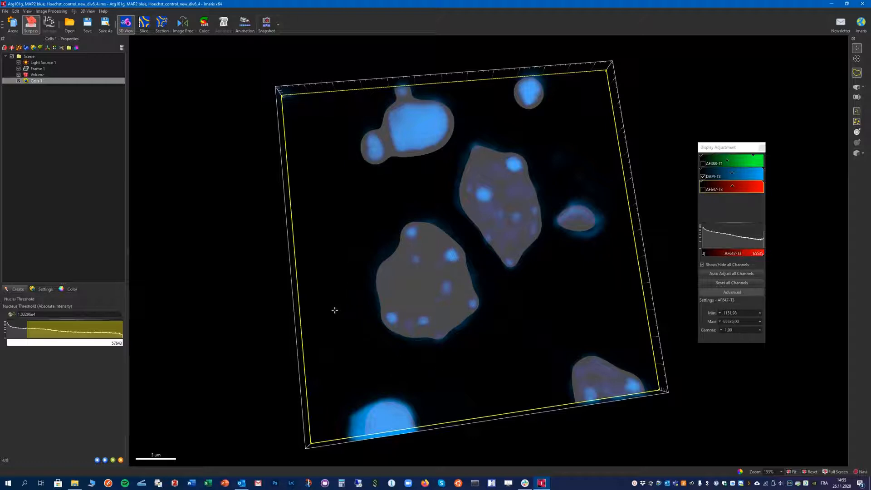
- Switch the cell and nuclei display style to volume display
mouse_move(334, 310)
mouse_down()
mouse_move(340, 330)
mouse_move(331, 295)
mouse_move(336, 352)
mouse_move(331, 317)
mouse_up()
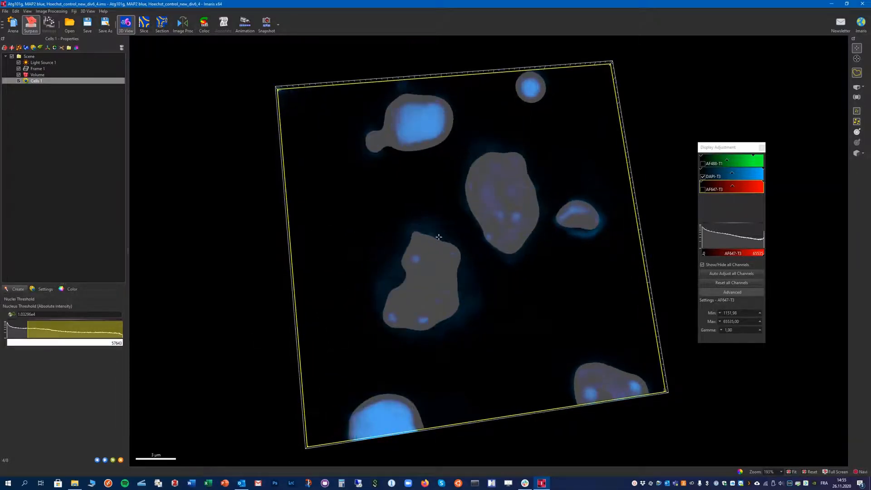
click(44, 289)
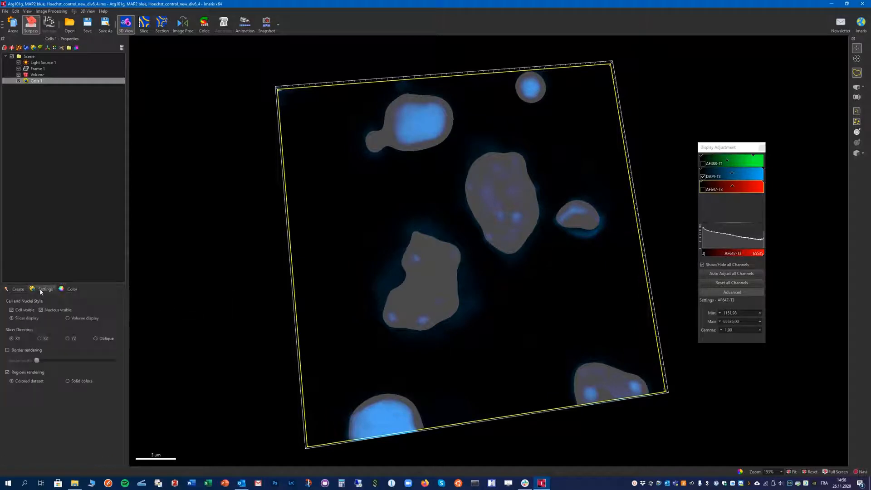
click(68, 319)
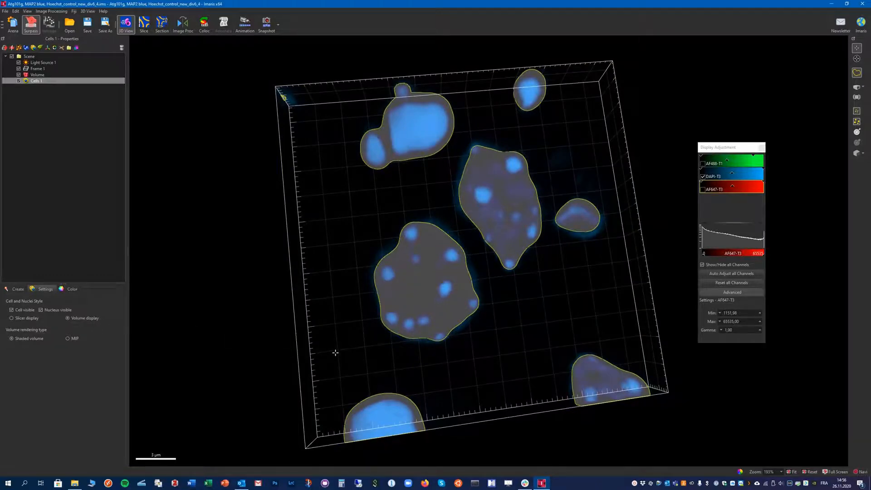
- Lower the nucleus intensity threshold to about 8452, keep the voxel-number nuclei filter, and advance to cell detection
drag(335, 353, 356, 345)
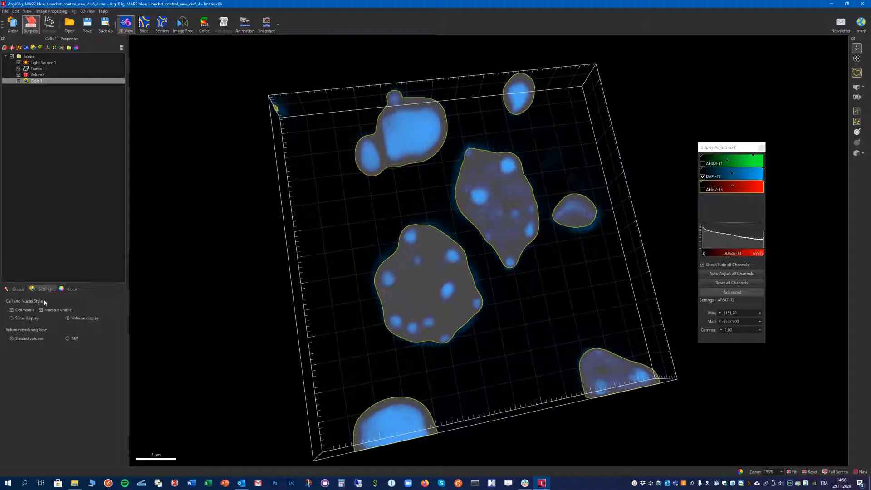
click(17, 290)
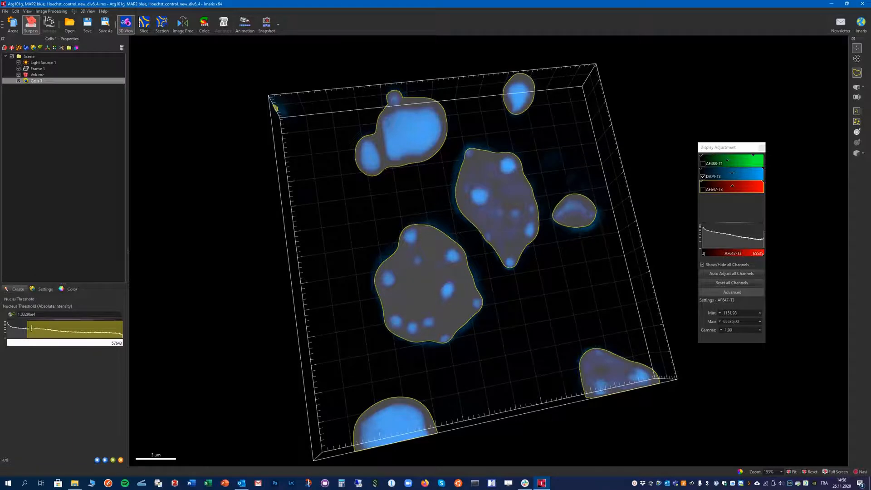
drag(28, 329, 23, 329)
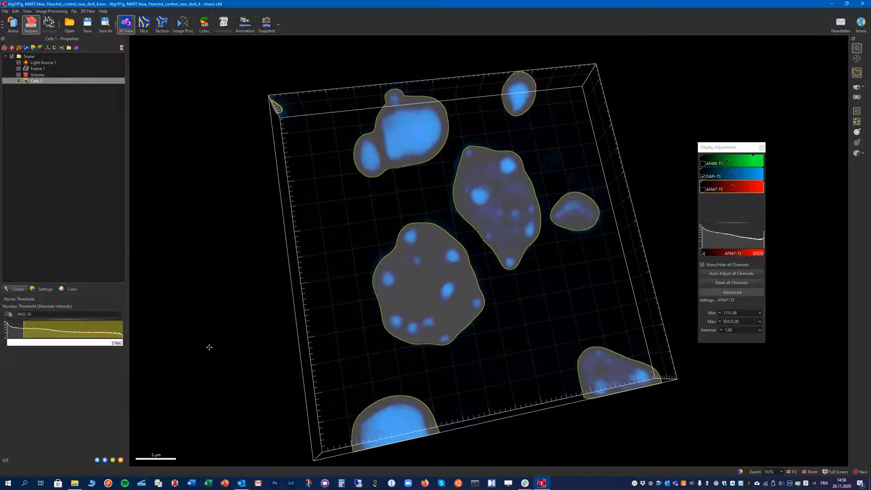
click(105, 461)
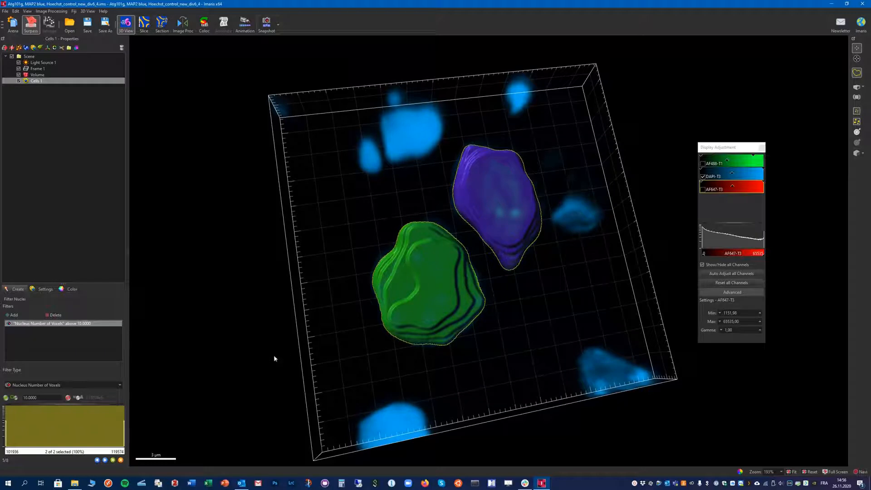
click(104, 460)
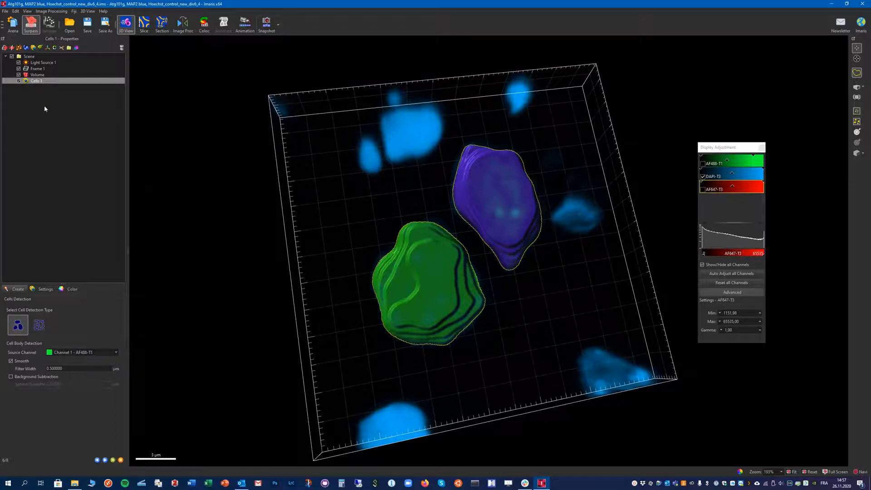
- Hide the Cells object and DAPI channel and inspect the neuron with only the AF647-T3 channel shown
click(18, 80)
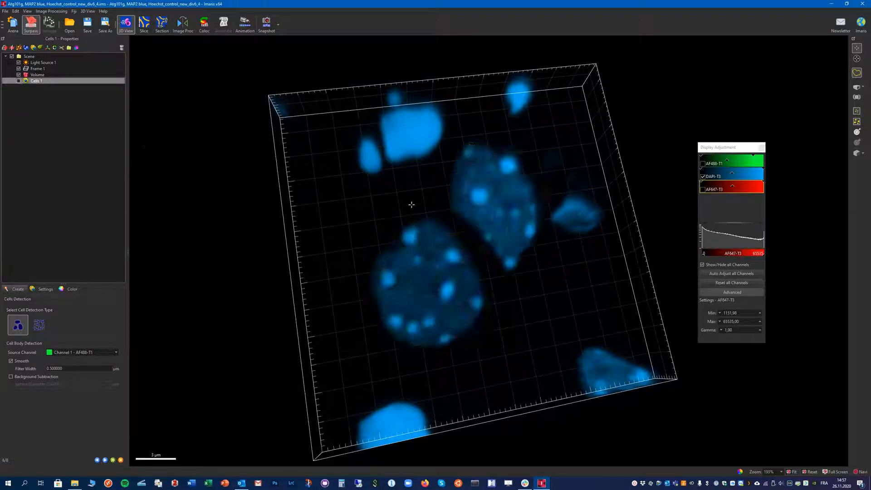
click(703, 177)
click(703, 163)
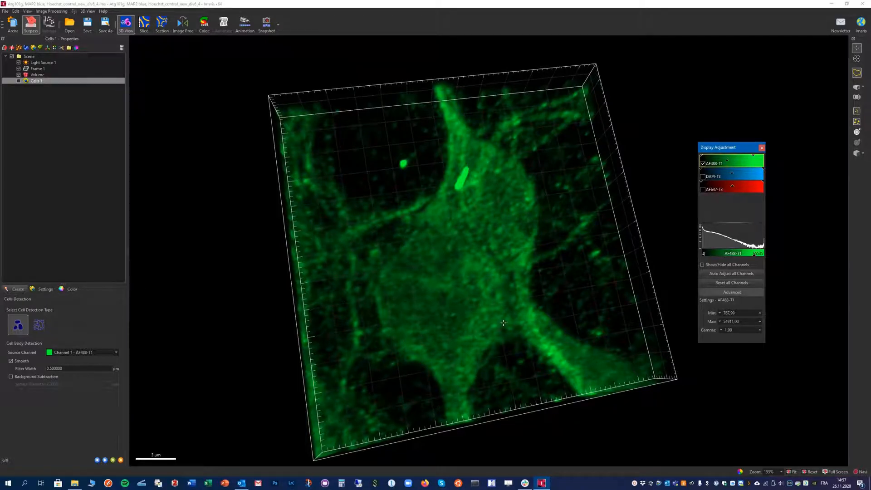
click(703, 163)
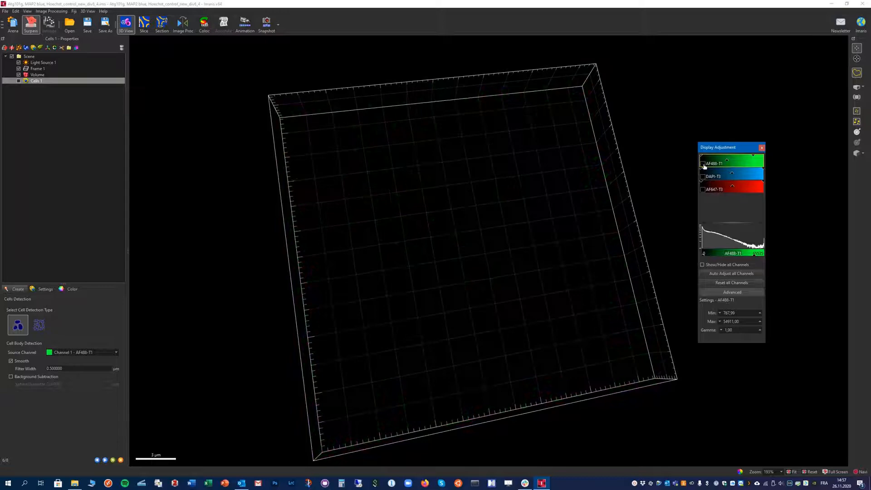
click(704, 191)
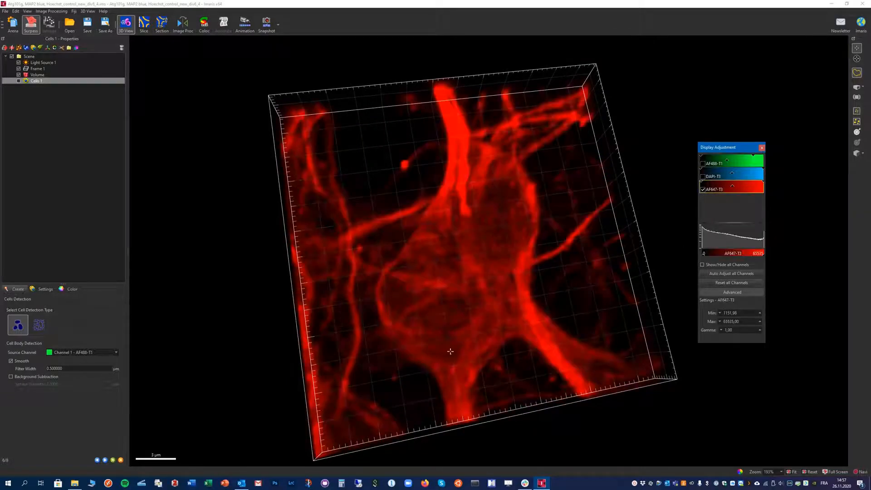
drag(450, 352, 413, 411)
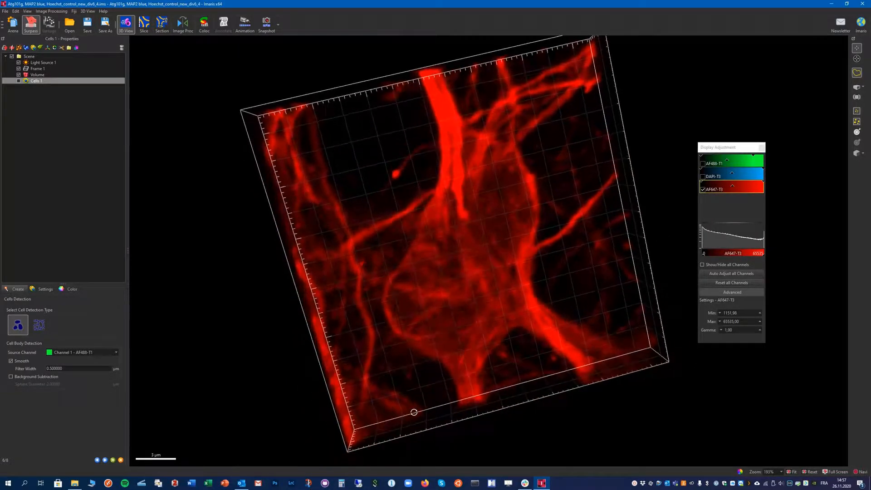
drag(507, 295, 502, 267)
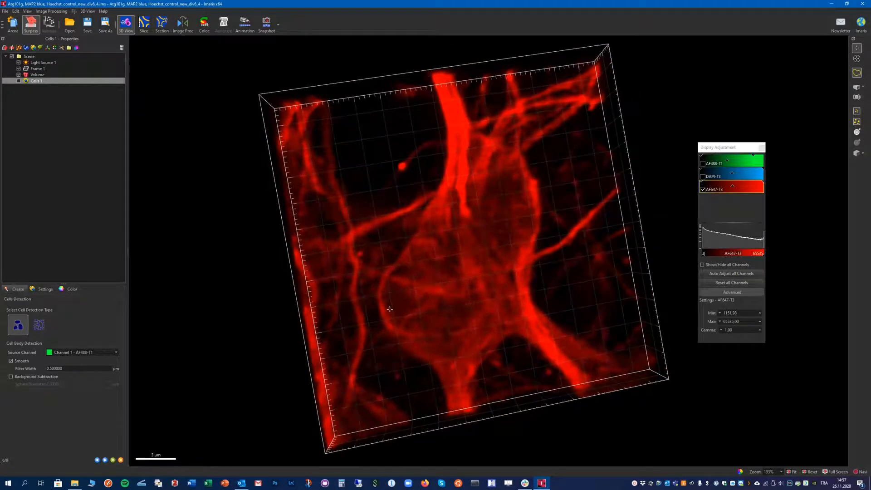
drag(470, 263, 446, 260)
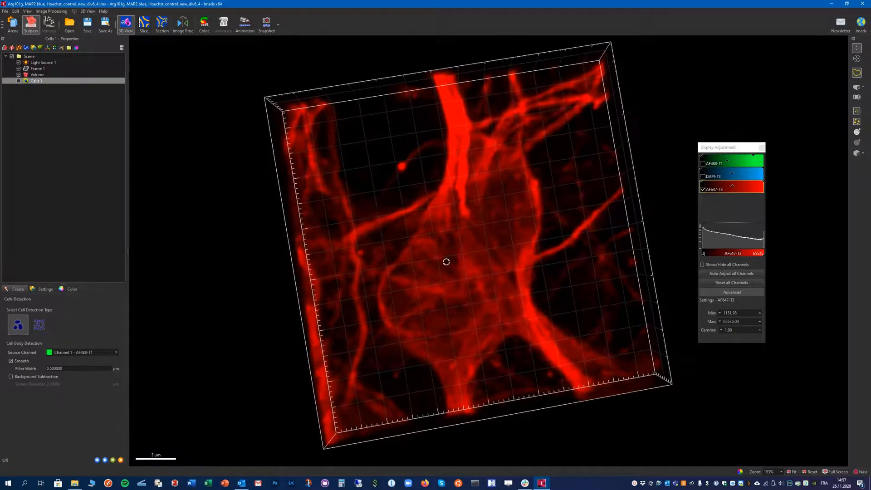
- Show only the AF488-T1 channel with the Cells object visible, then advance to the cell threshold step
click(703, 190)
click(703, 164)
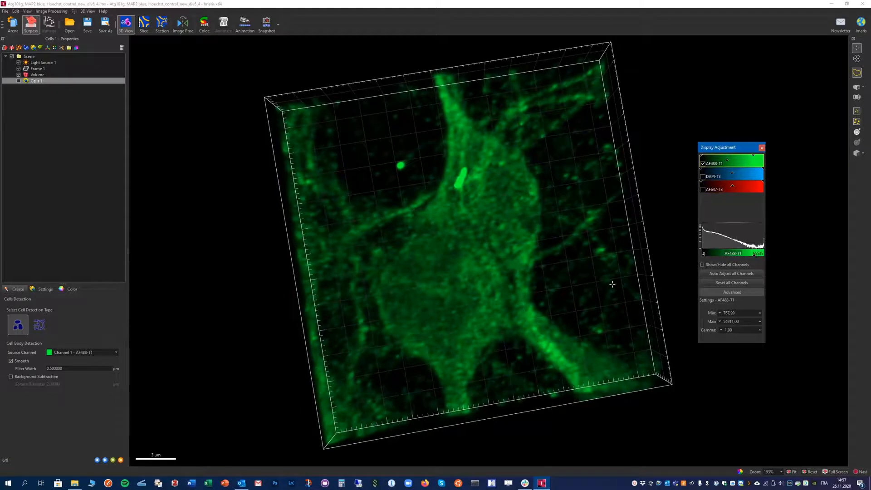
drag(430, 292, 478, 267)
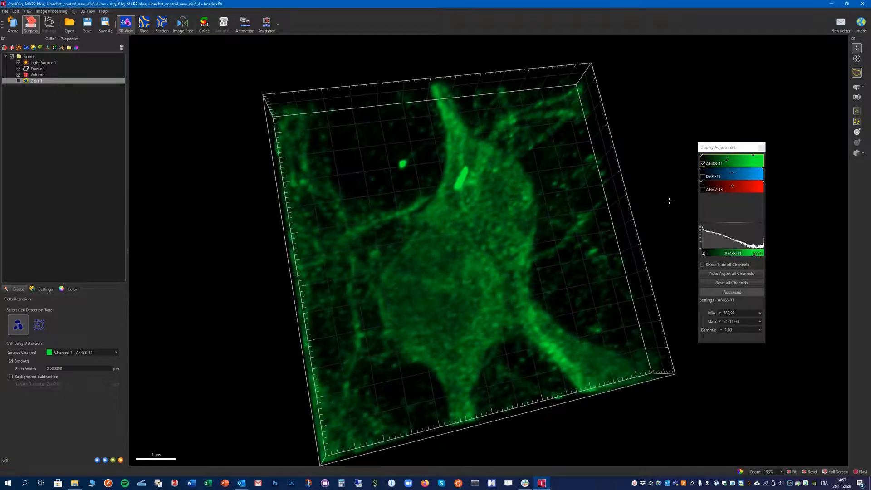
click(19, 80)
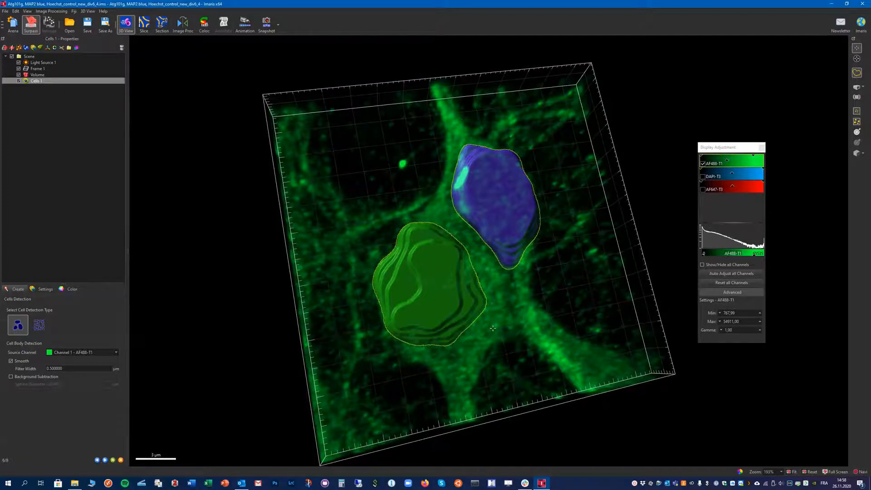
drag(493, 328, 469, 327)
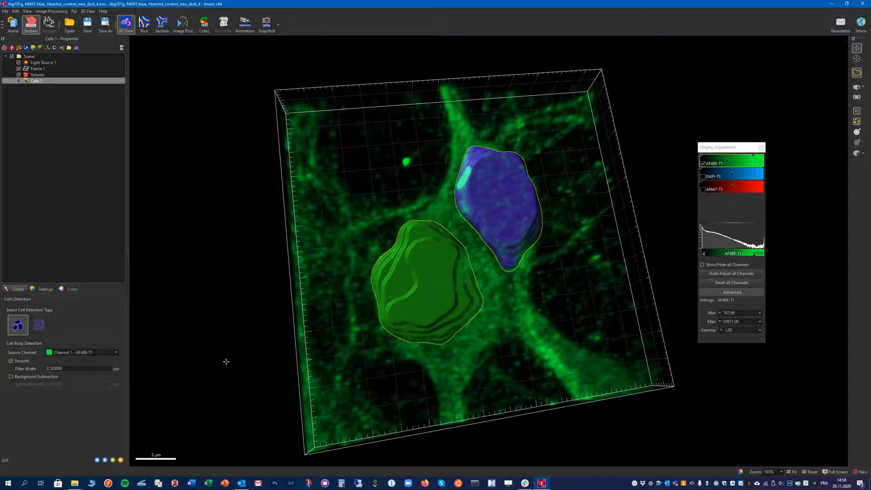
click(105, 460)
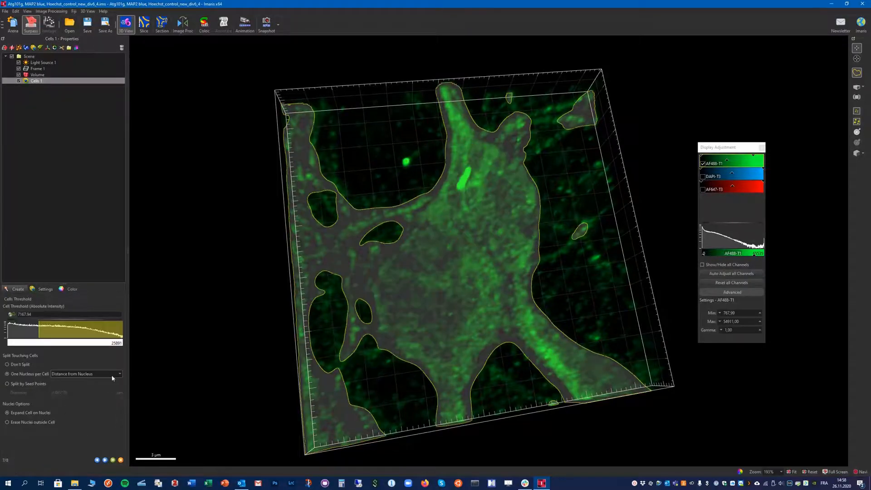
- Raise the cell threshold to about 10400 and advance to the cell filtering step
drag(251, 341, 236, 320)
mouse_move(39, 330)
mouse_down()
mouse_move(60, 330)
mouse_move(53, 332)
mouse_up()
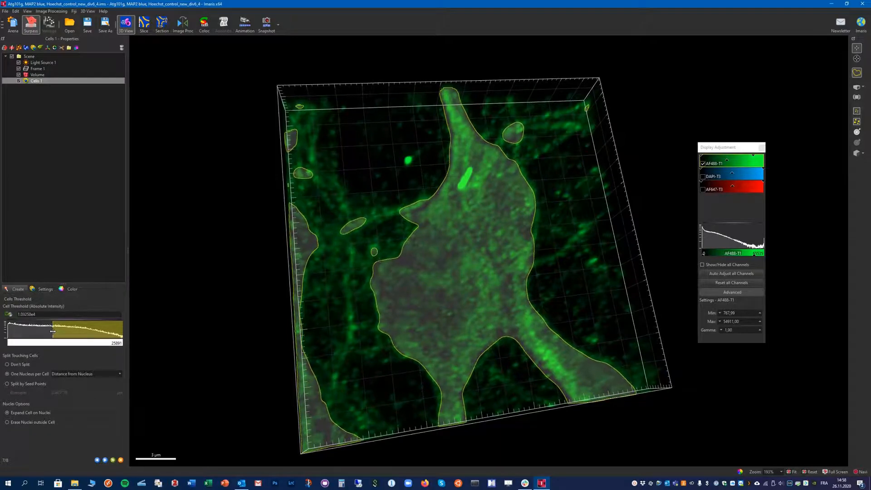
drag(353, 294, 389, 295)
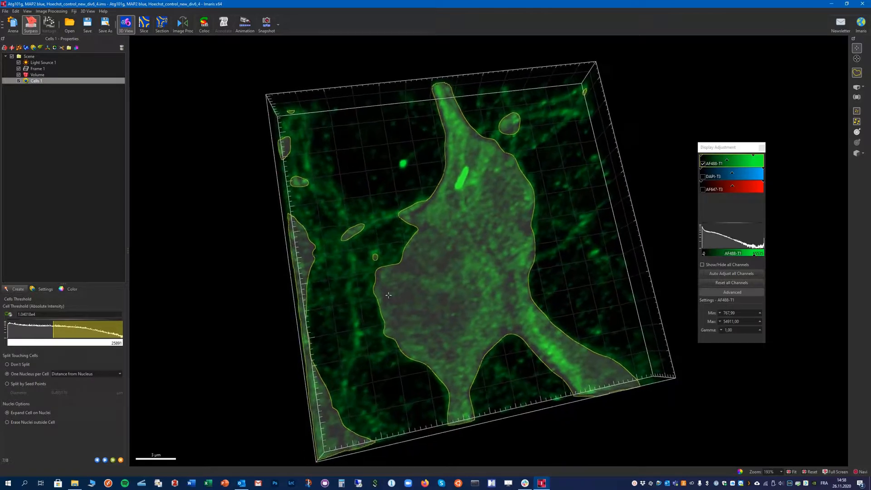
drag(451, 268, 459, 259)
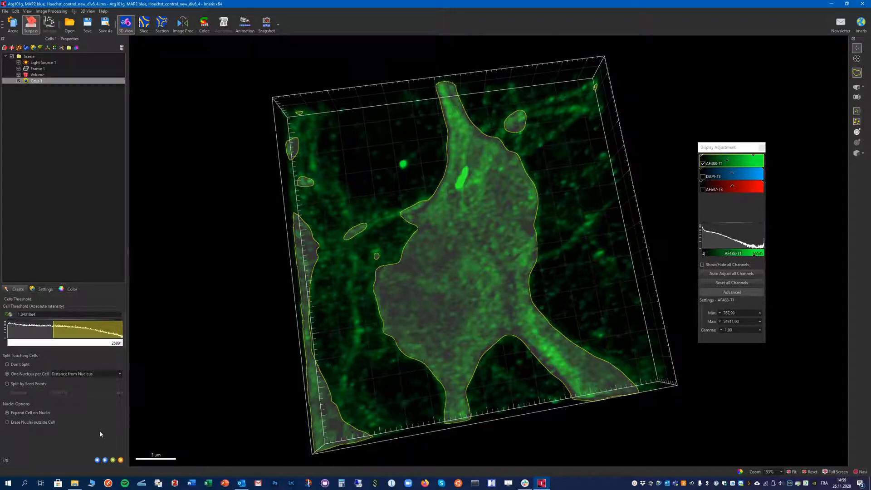
click(105, 460)
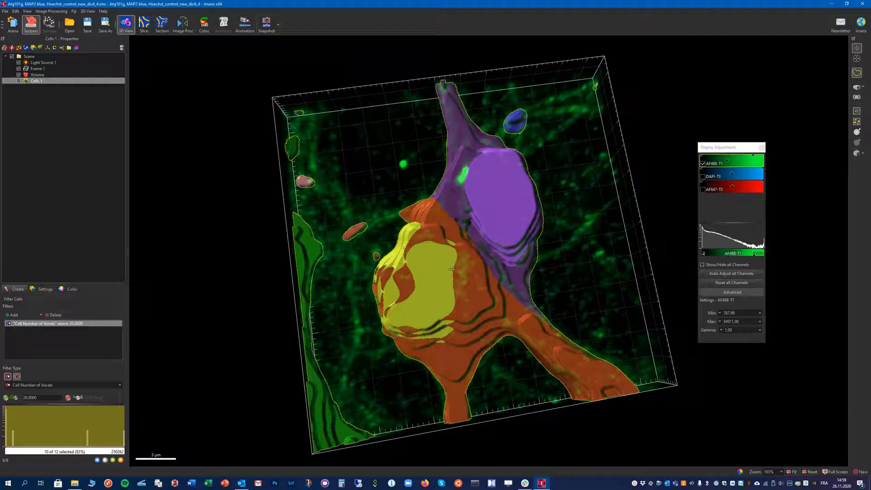
- Change the cell filter to Cell Number Of Nuclei above 1 and finish creating the Cells object
drag(359, 318, 318, 324)
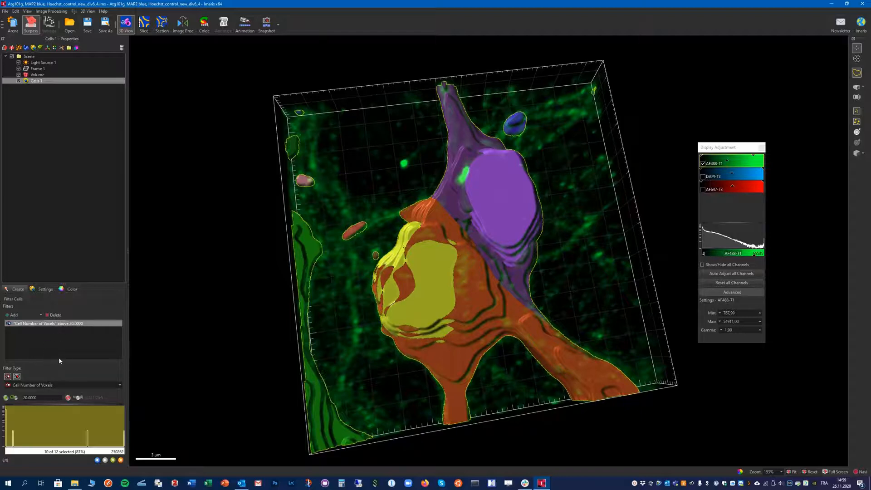
click(50, 385)
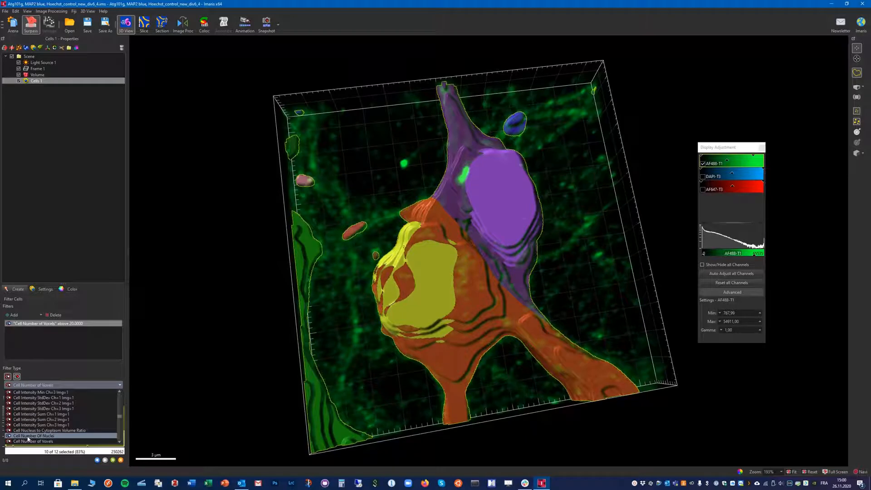
click(46, 438)
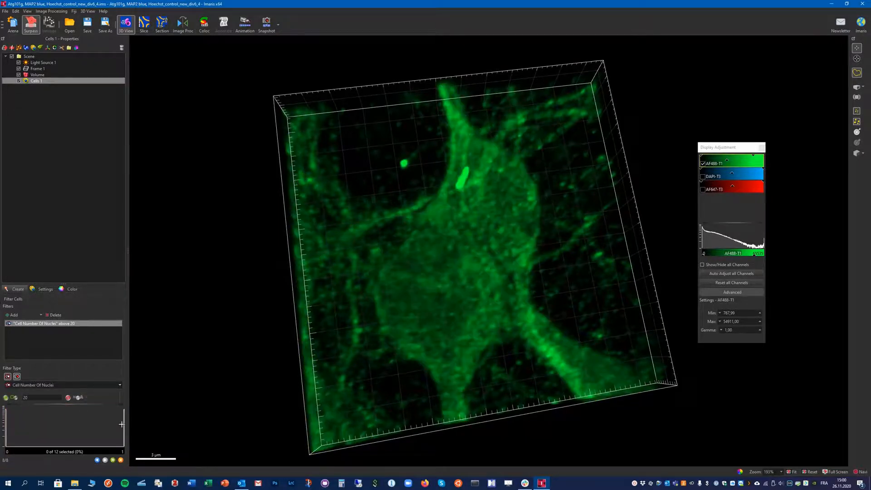
drag(122, 424, 114, 424)
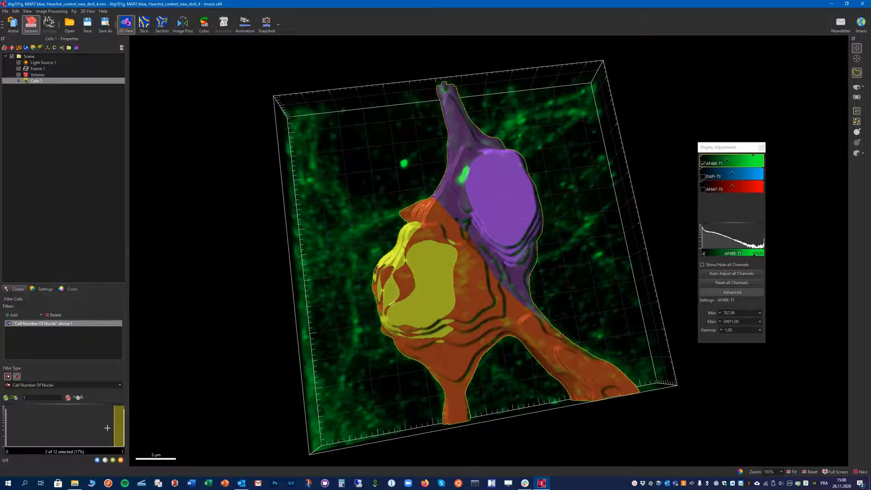
click(113, 461)
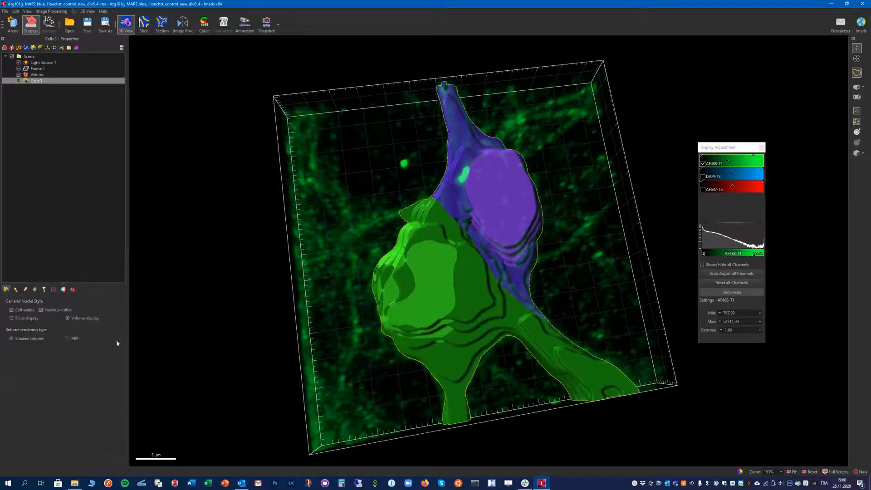
- Colour the cells with a green base colour and a semi-transparent material
drag(141, 342, 448, 267)
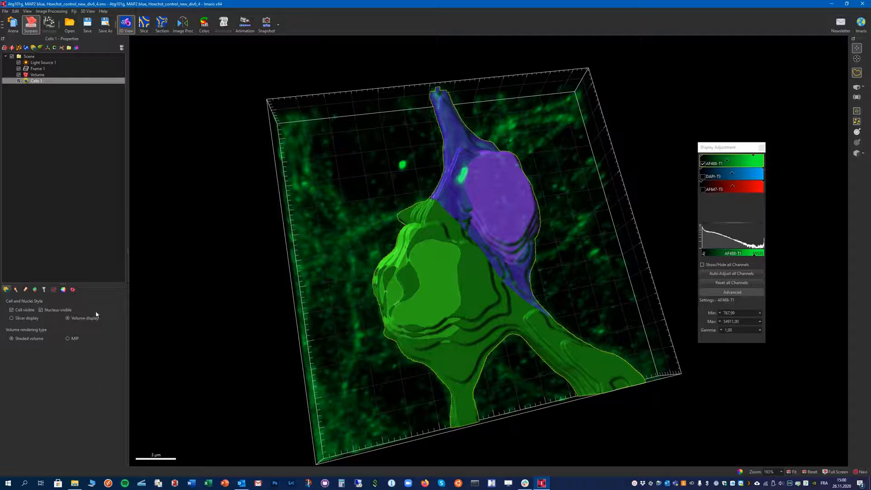
click(64, 290)
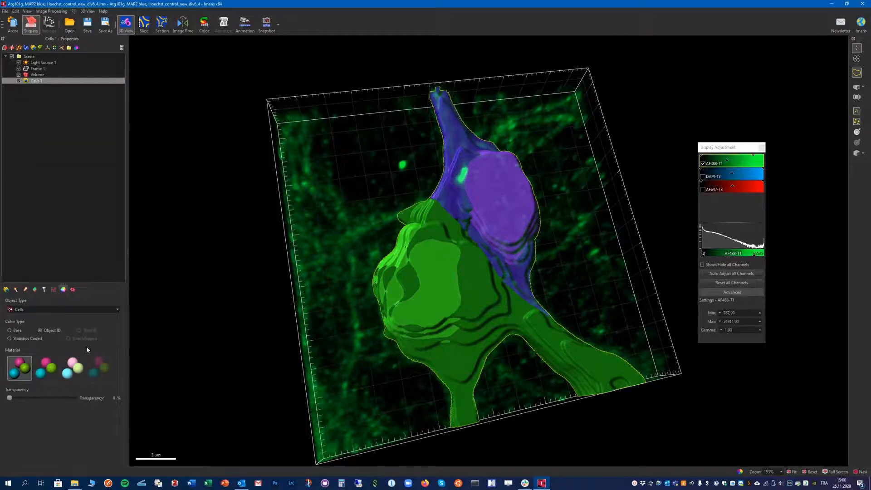
click(53, 310)
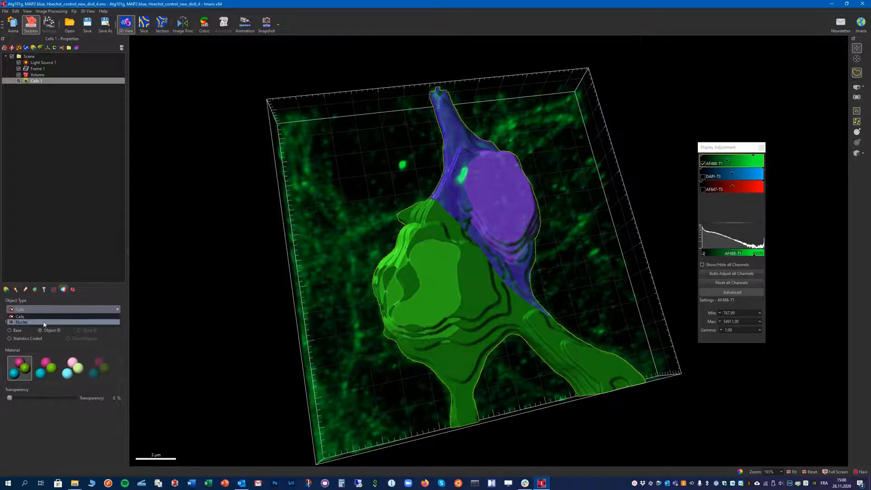
click(44, 312)
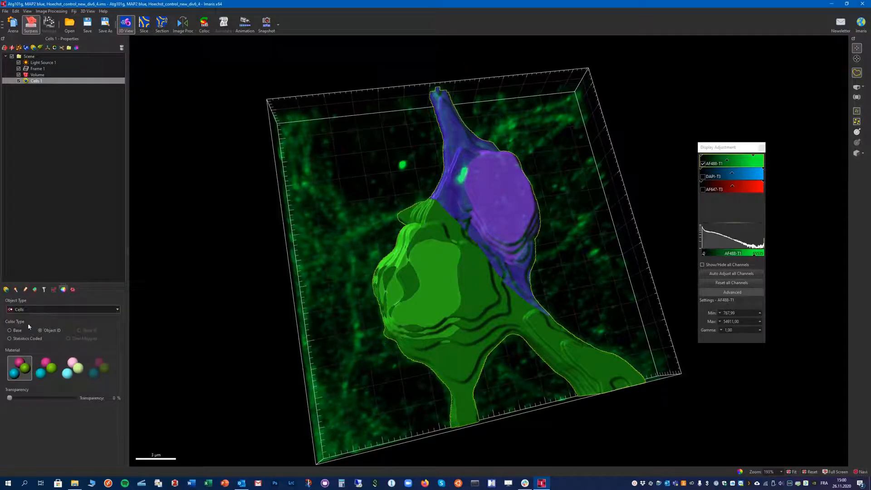
click(105, 368)
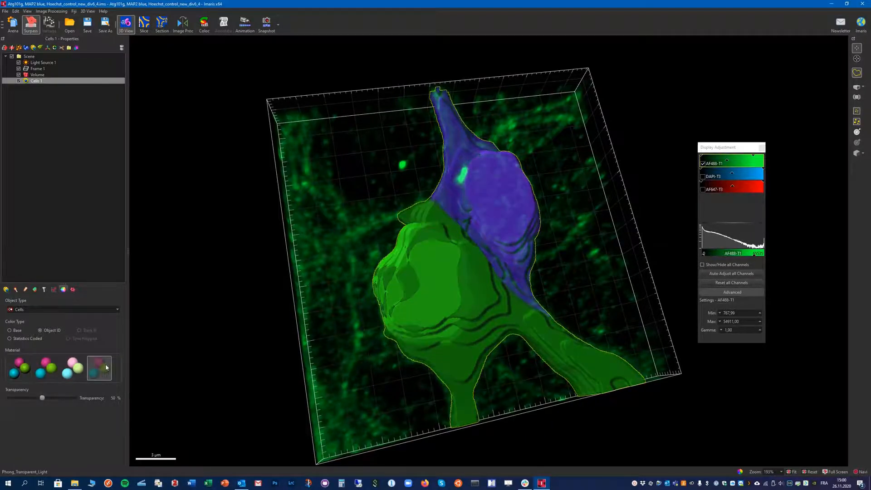
click(9, 331)
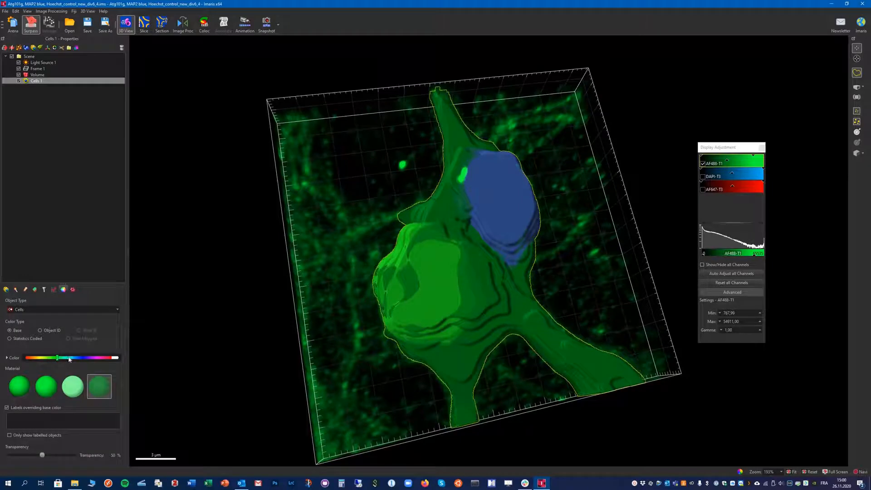
drag(58, 359, 53, 359)
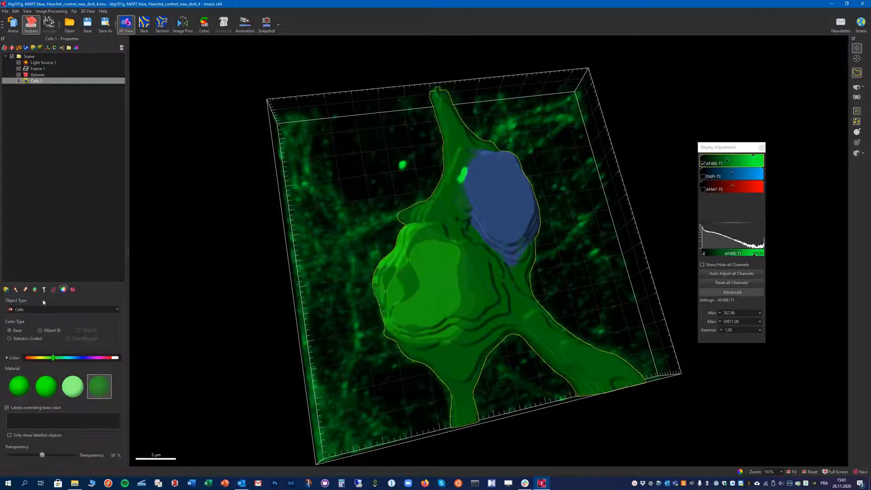
- Colour the nuclei statistics-coded by Nucleus Volume
click(37, 309)
click(38, 323)
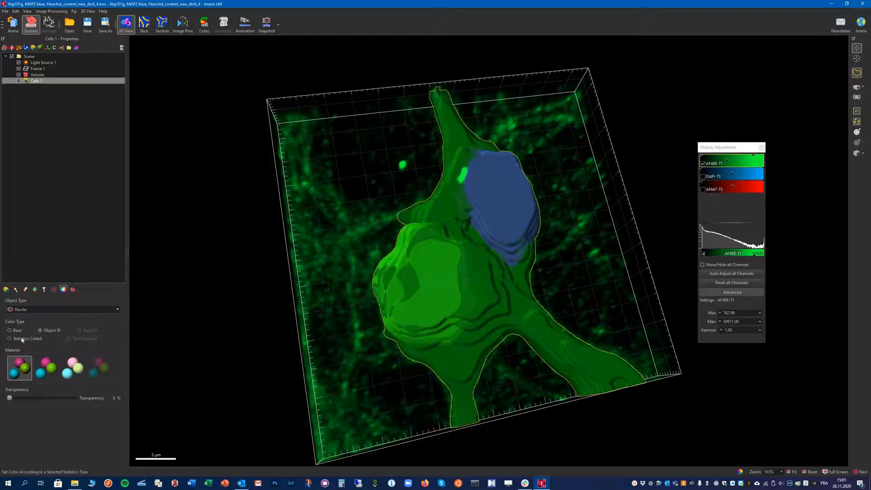
click(9, 339)
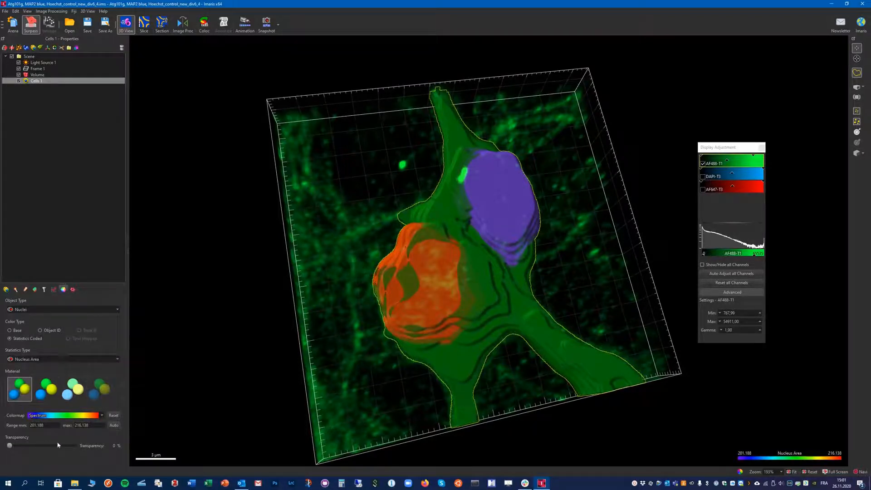
click(40, 361)
click(51, 388)
drag(334, 281, 271, 307)
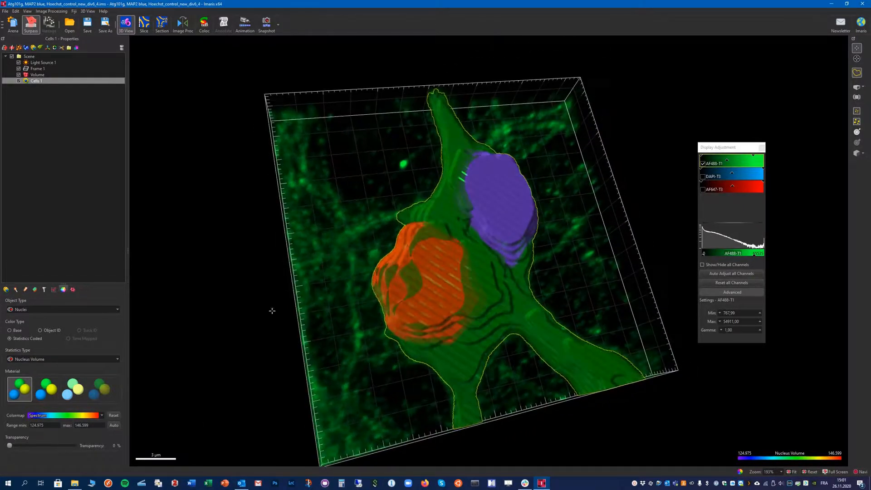
- Display the detailed statistics of the cells as average values
click(54, 289)
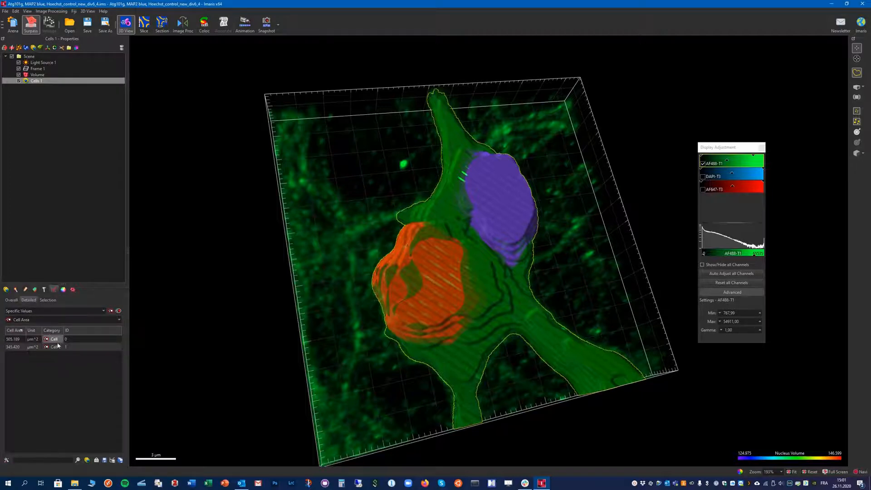
click(46, 311)
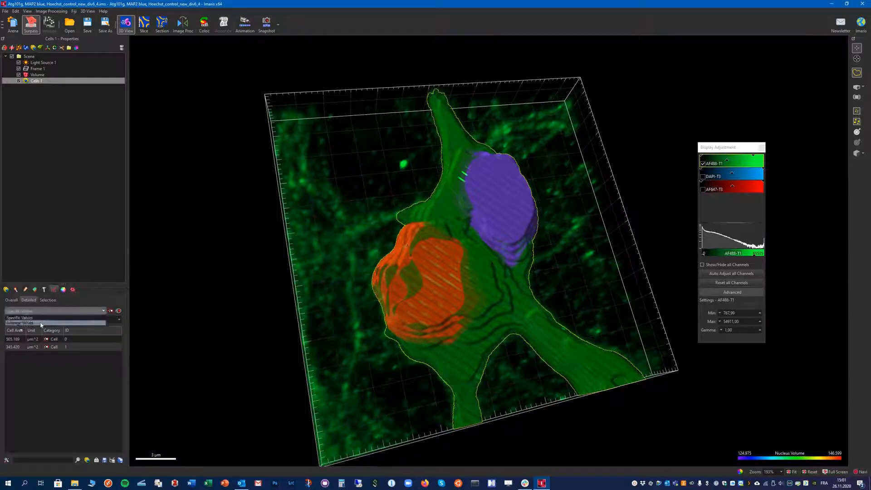
click(41, 323)
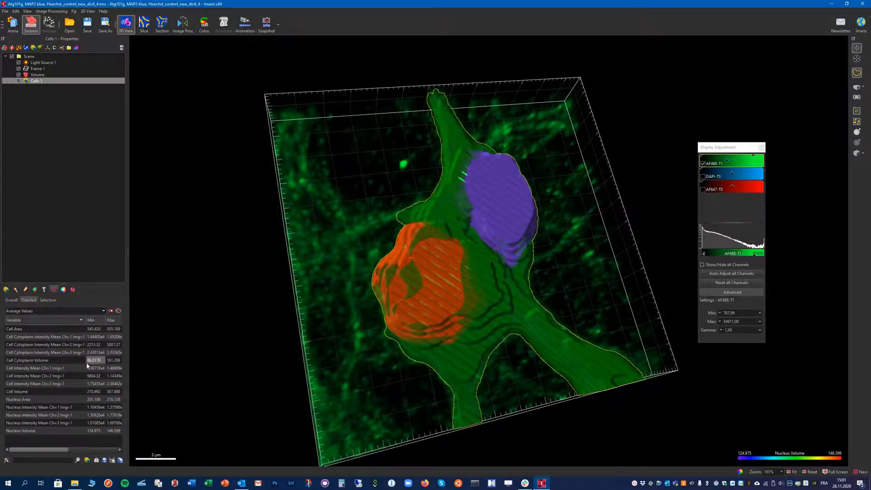
- Select the upper nucleus and browse the statistics list for the selected object
click(500, 187)
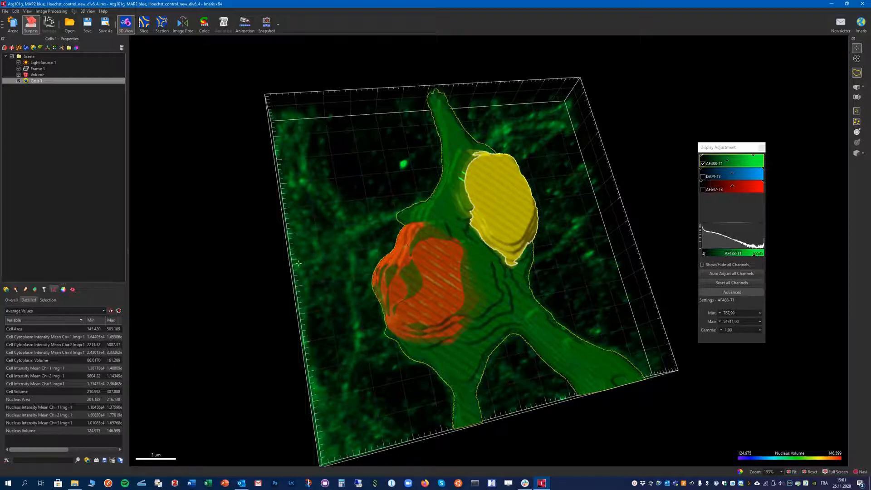
click(46, 303)
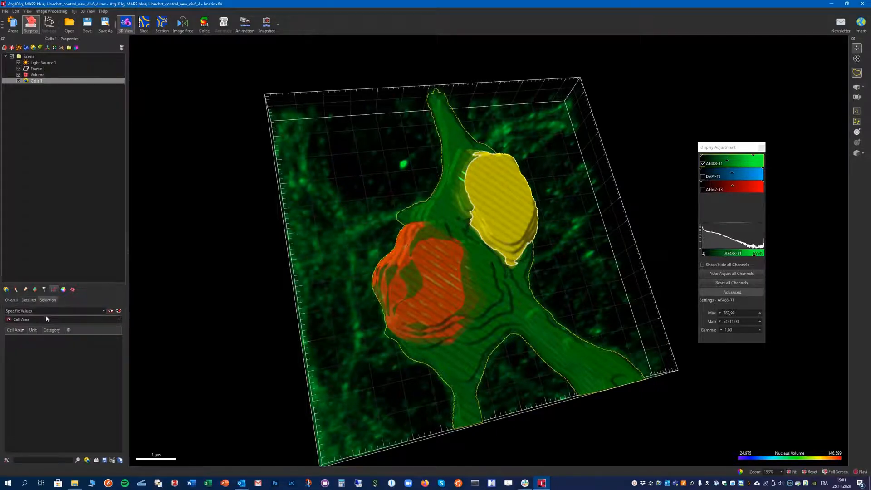
click(44, 320)
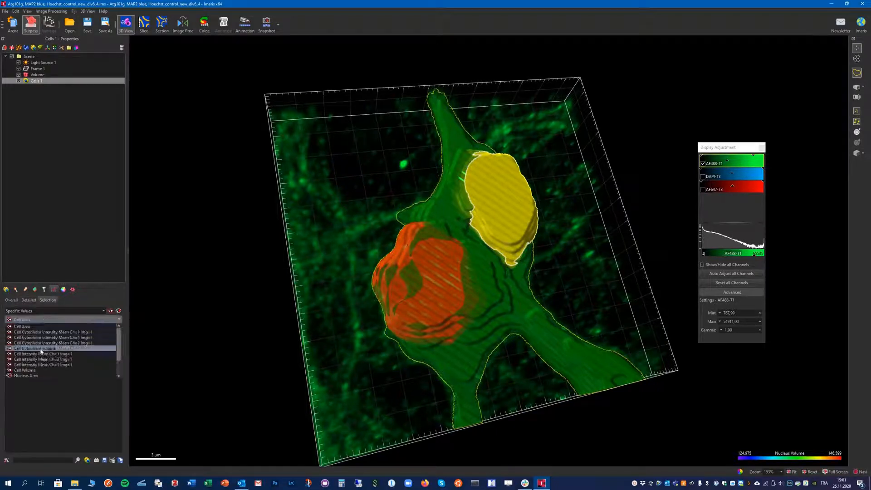
scroll(49, 363, down, 2)
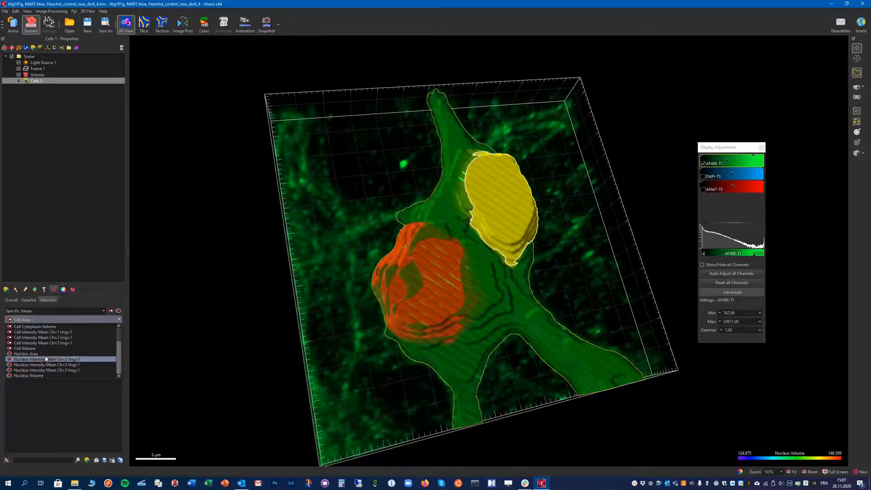
click(50, 420)
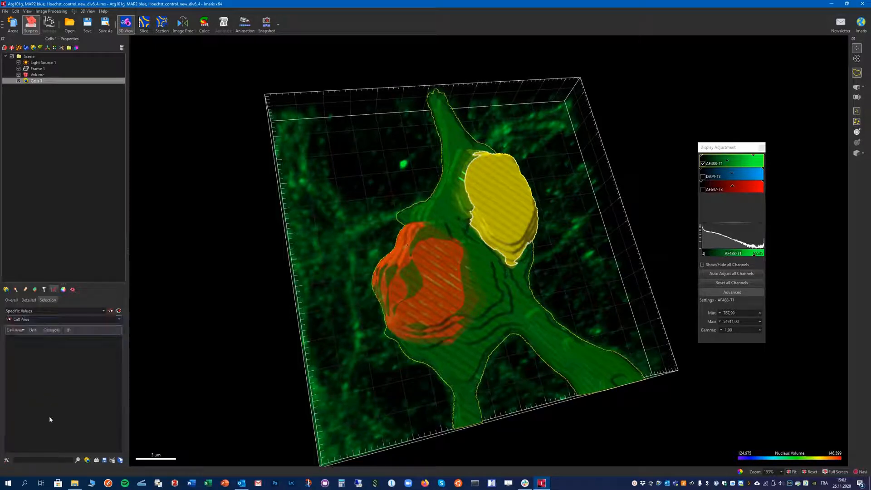
- Enable the Cell Intensity Sum statistic in the statistics preferences
click(7, 461)
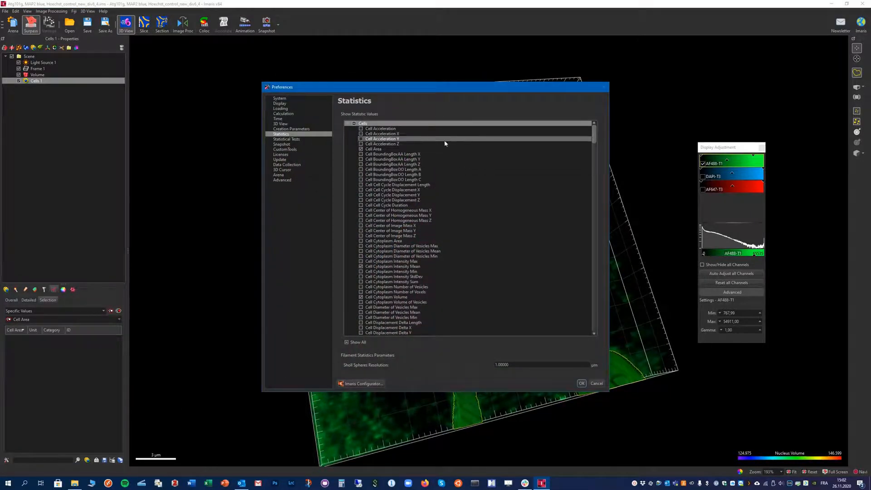
scroll(396, 207, down, 9)
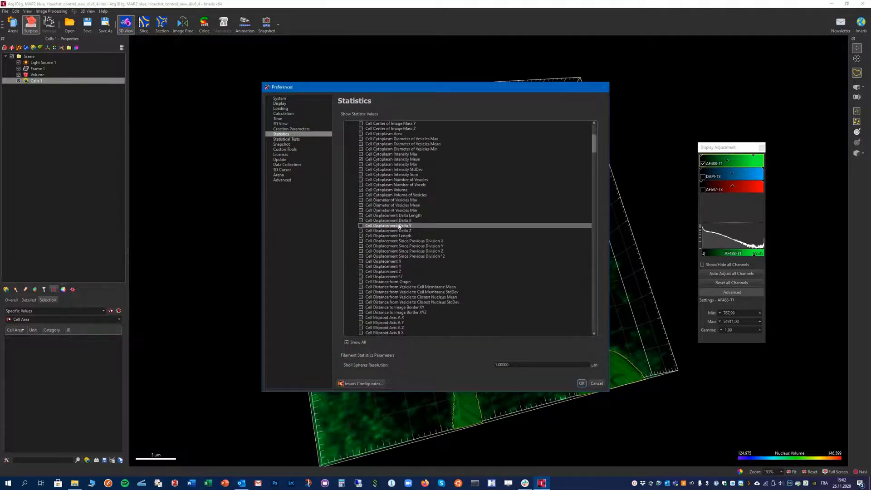
scroll(399, 271, down, 6)
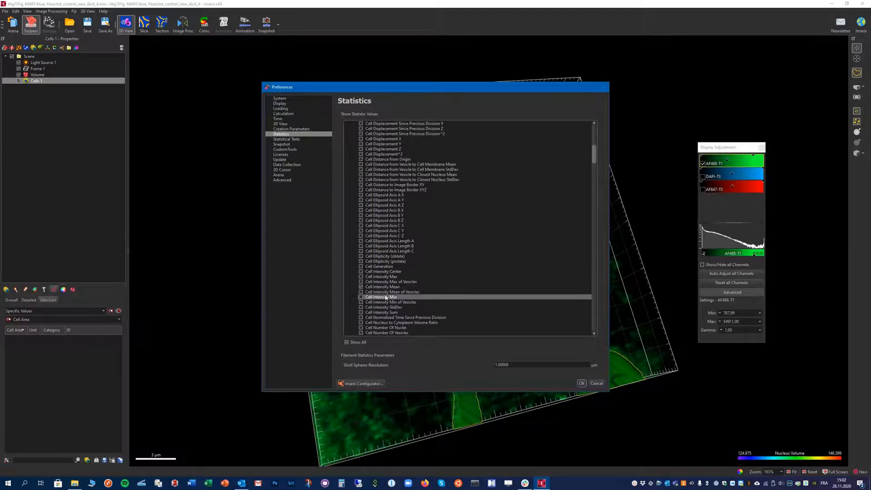
scroll(385, 298, down, 1)
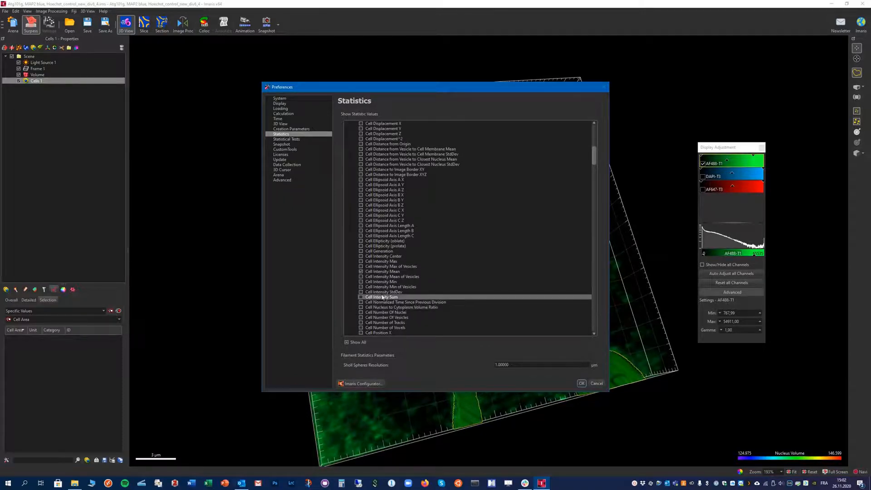
click(361, 297)
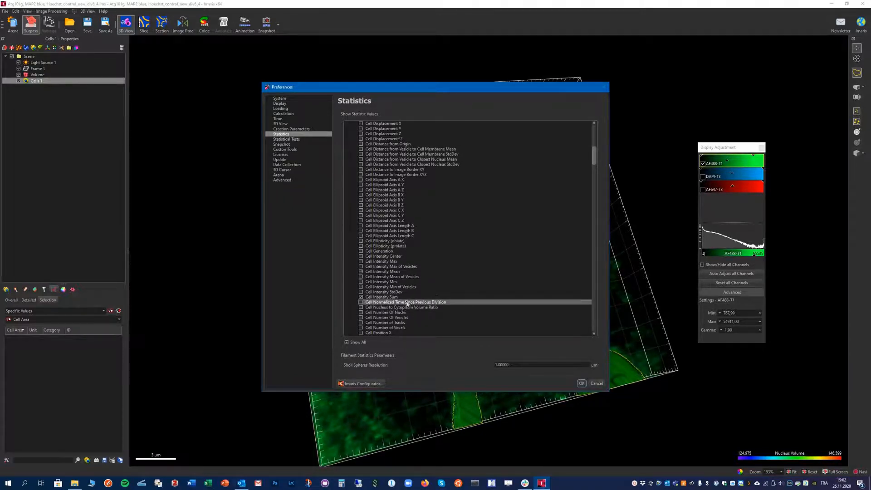
click(581, 383)
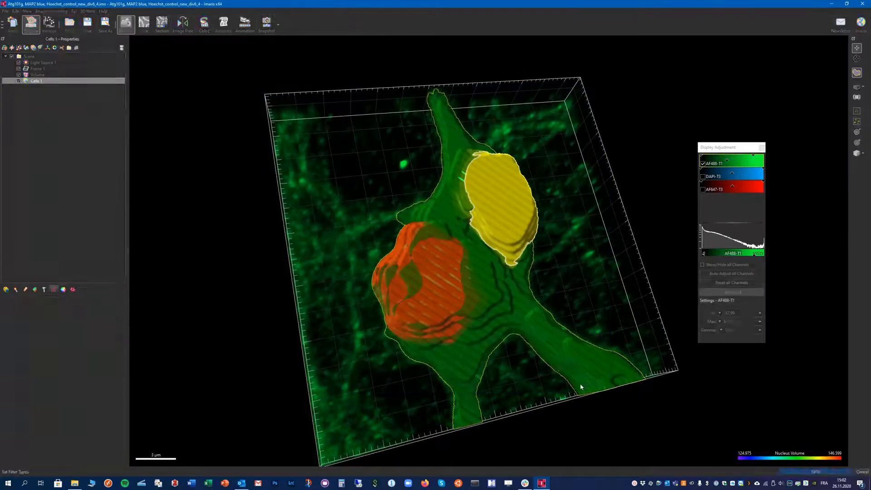
- Look for the Cell Intensity Sum values in the selection statistics list
click(48, 320)
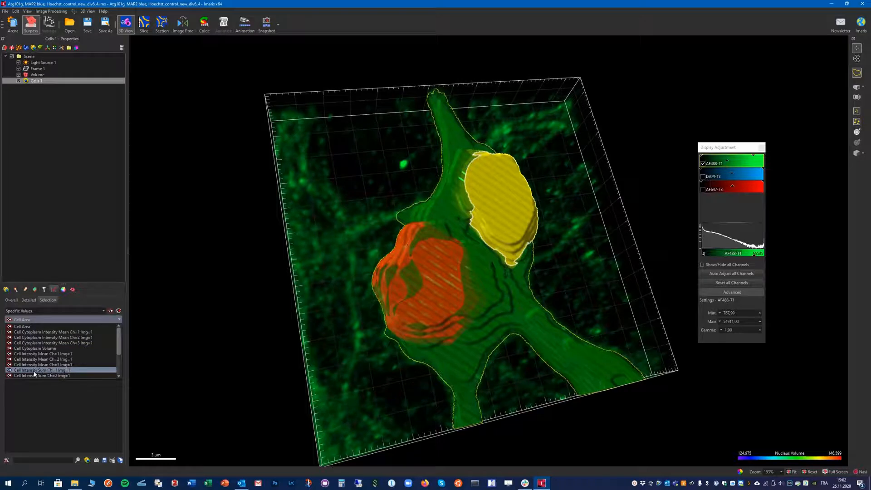
scroll(54, 363, down, 1)
click(55, 365)
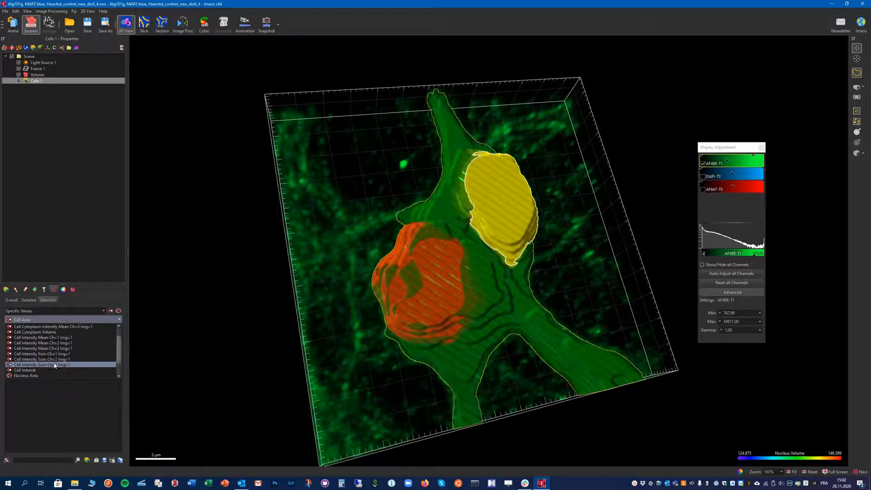
click(77, 424)
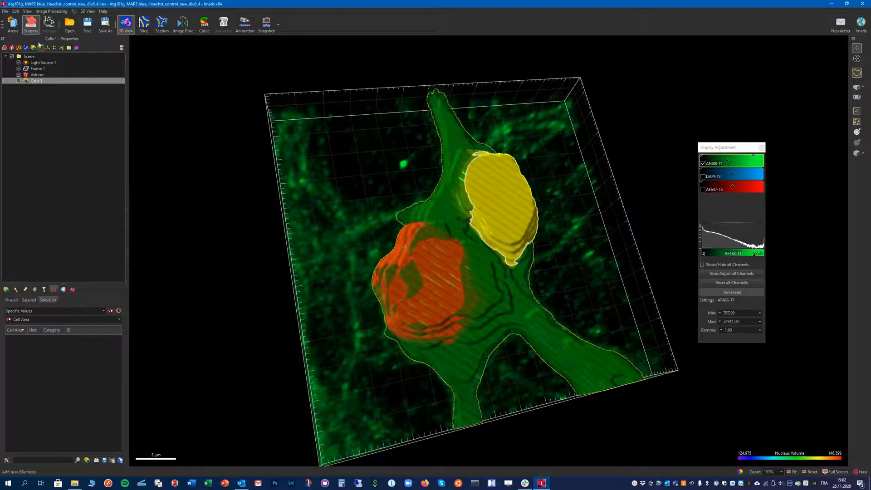
- Save the changes to the scene, go back to the Arena and reopen the div6_4 image
click(14, 25)
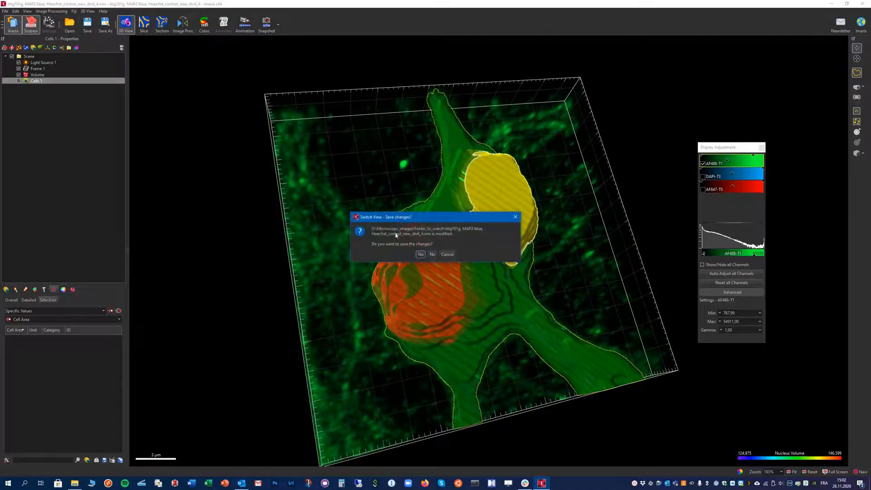
click(420, 254)
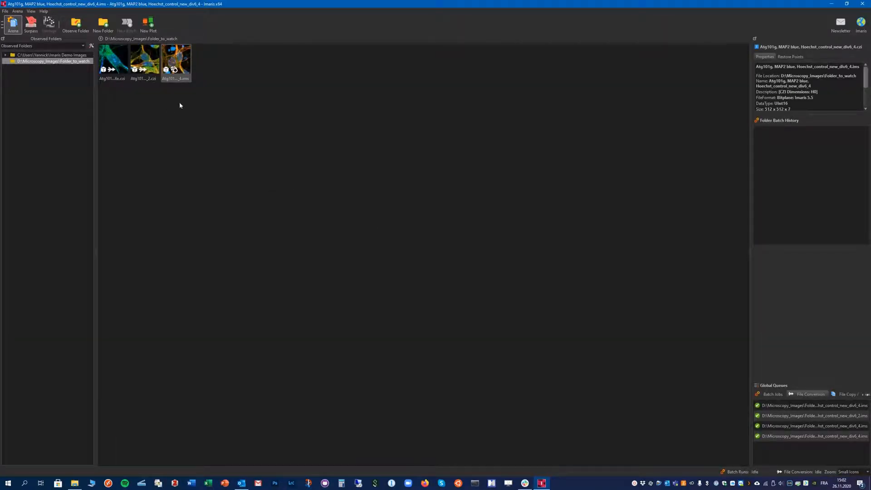
click(145, 75)
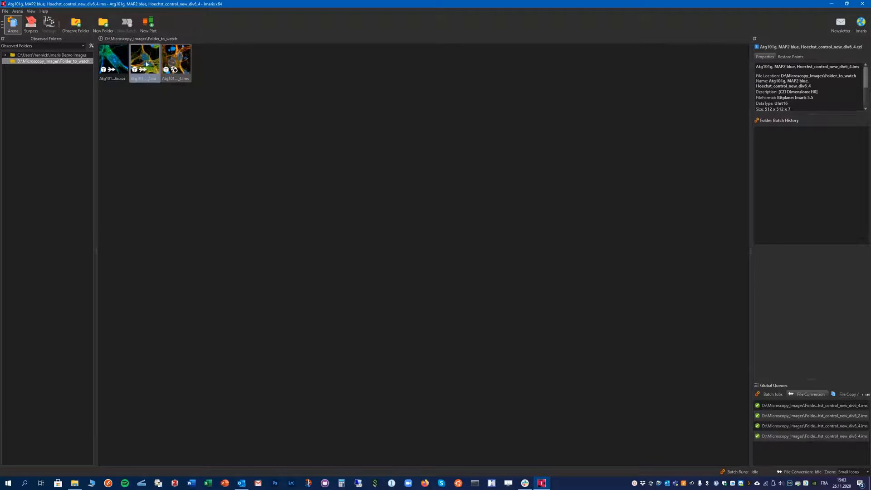
mouse_move(146, 63)
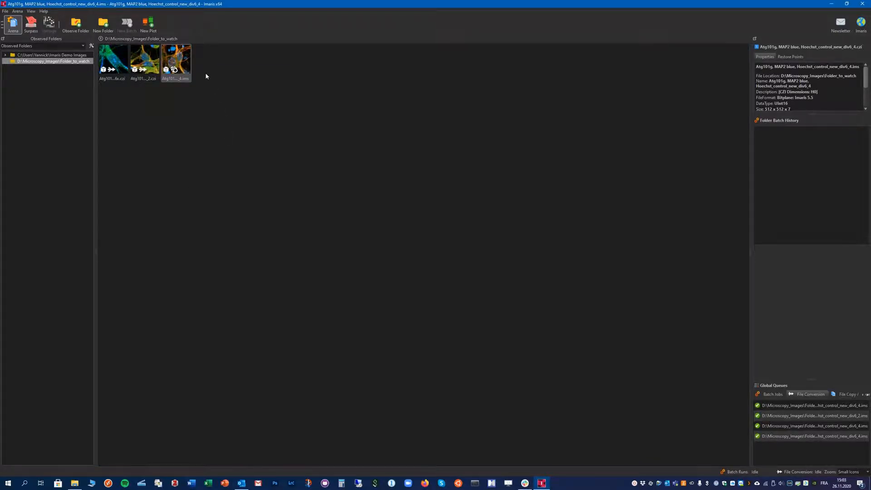
double_click(177, 54)
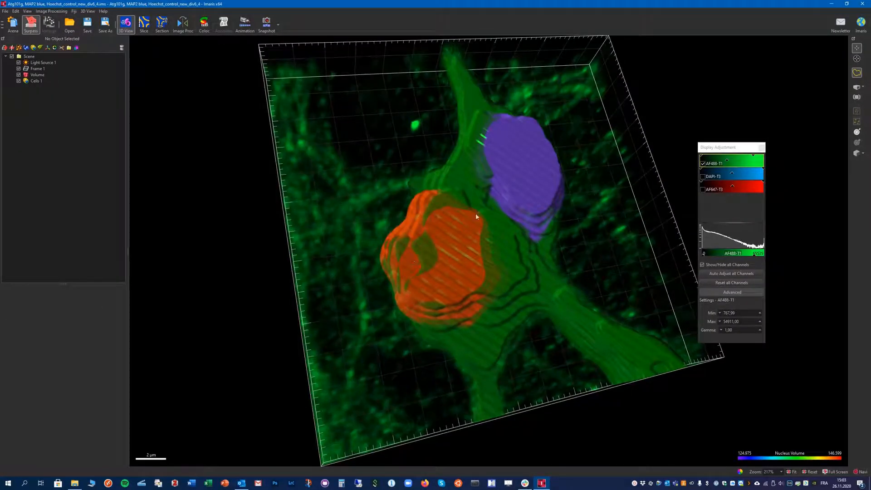
- Store the Cells 1 creation parameters for batch processing under the name Cells segmentation
click(36, 81)
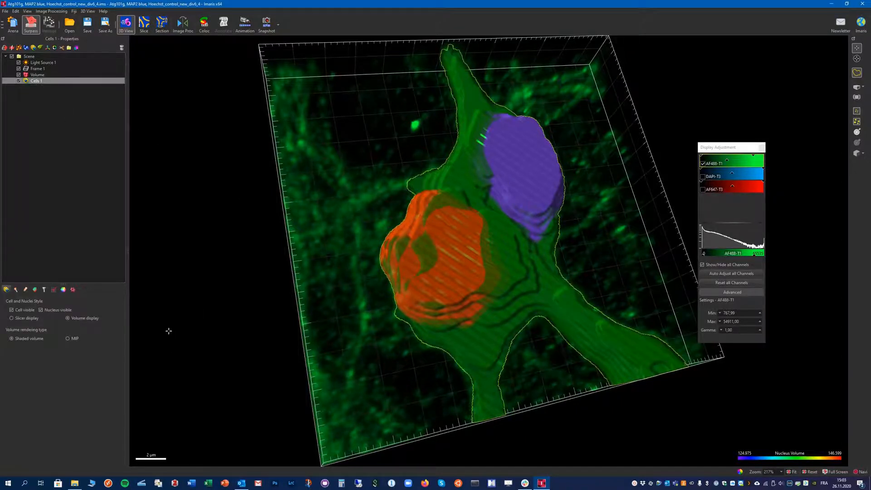
click(16, 290)
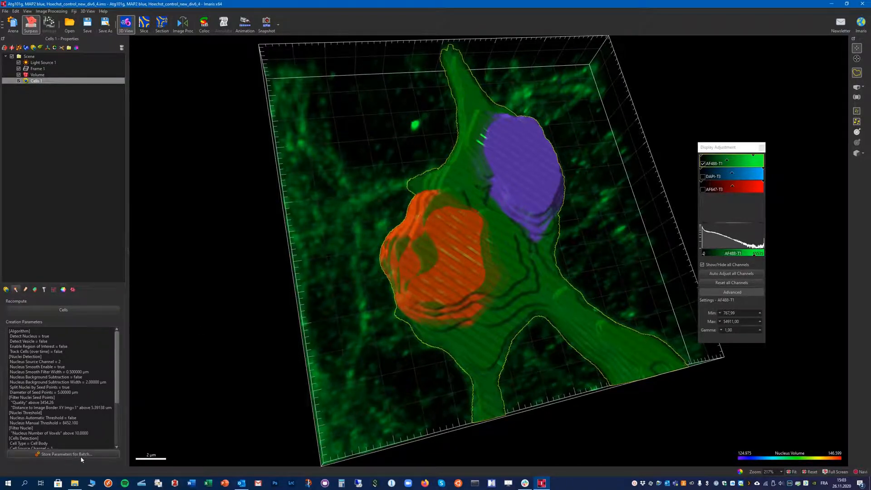
click(55, 455)
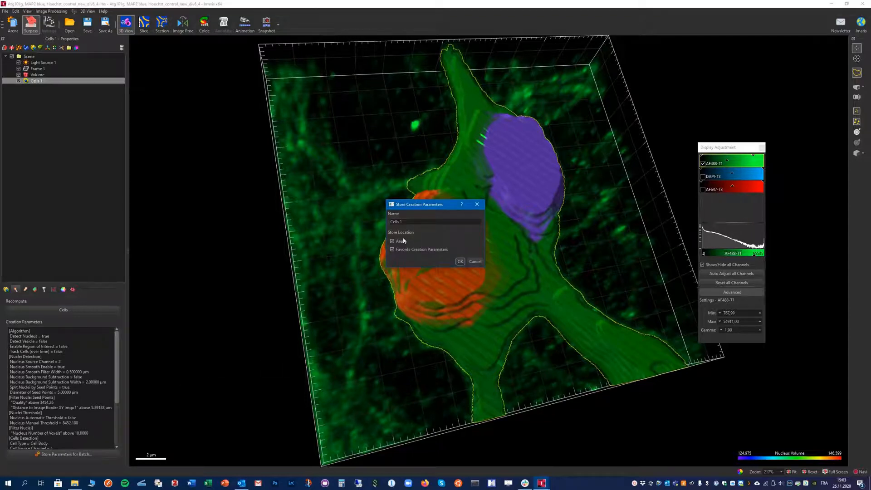
drag(416, 222, 390, 222)
text(Cells segmentation)
click(460, 262)
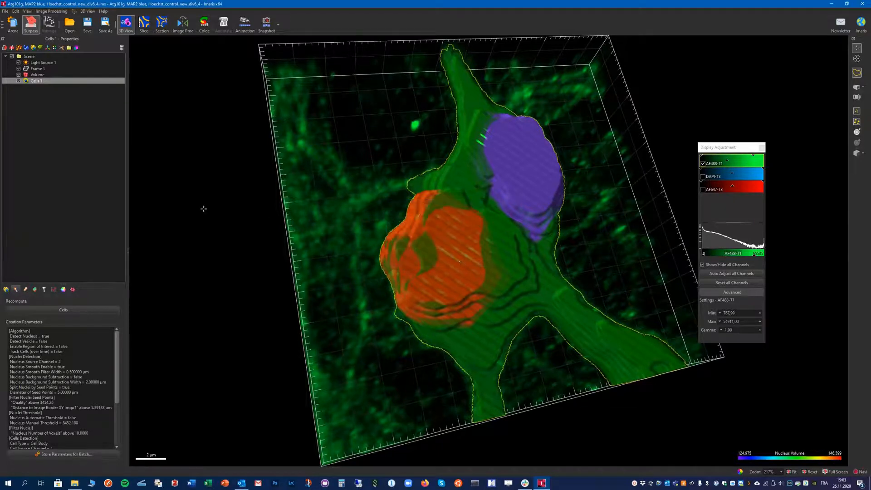
- Save the scene, return to the Arena and open the div6_2 image
click(13, 24)
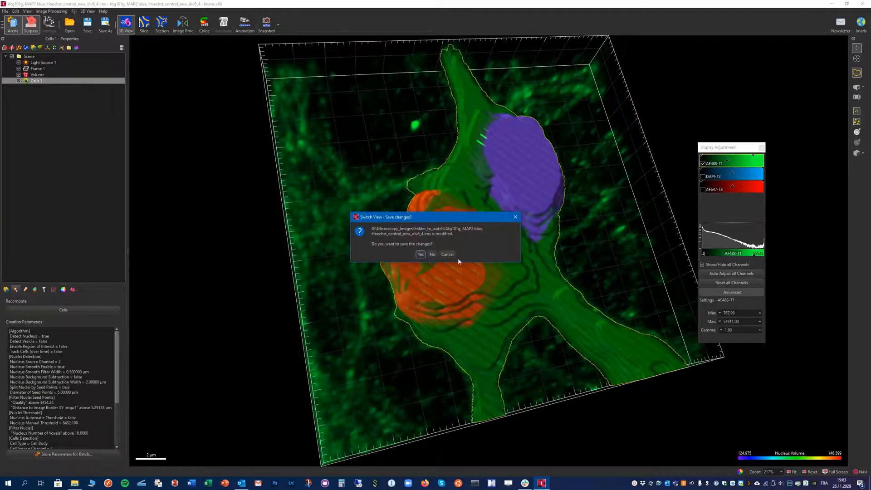
click(422, 255)
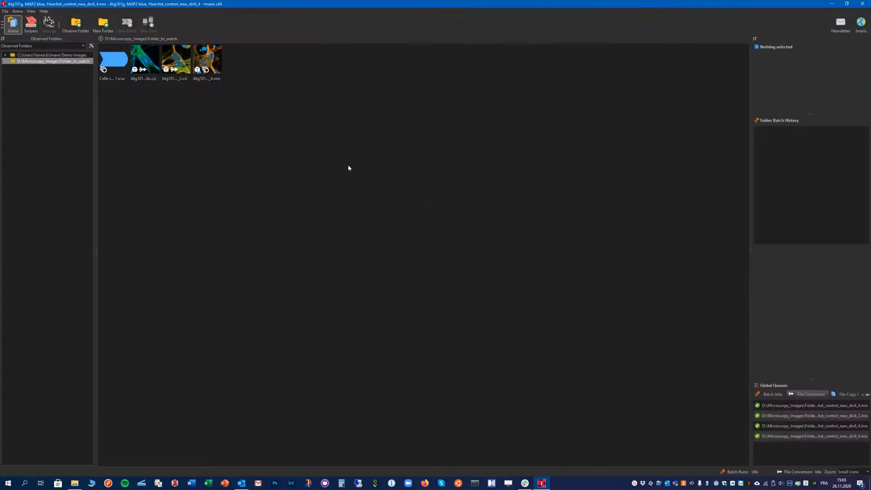
click(115, 64)
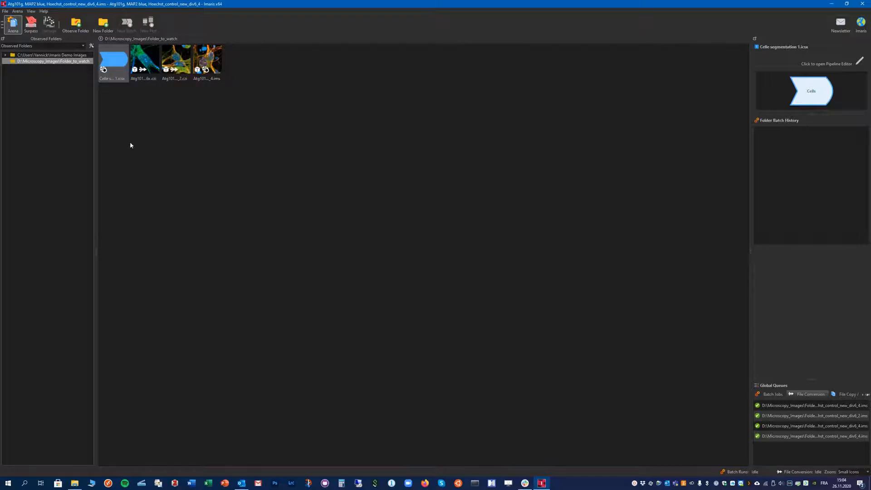
click(176, 57)
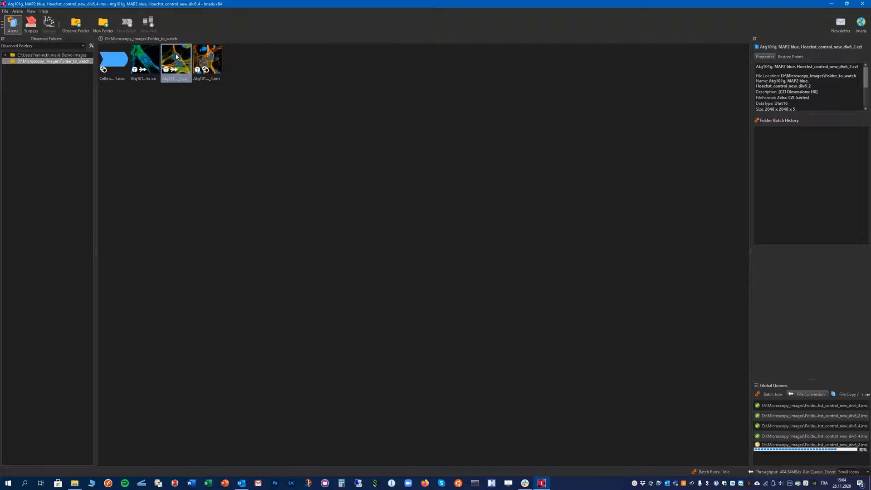
double_click(177, 57)
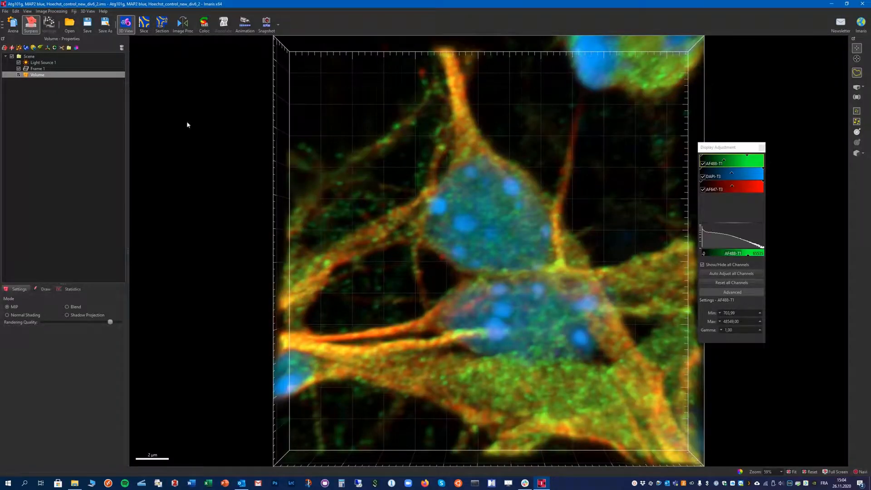
- Resample the image in 3D to 512 × 512 × 5
click(15, 11)
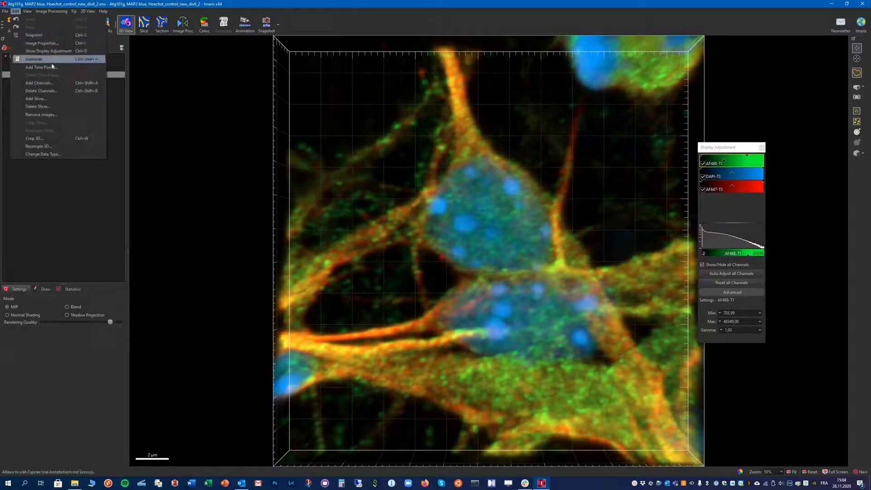
click(50, 142)
double_click(431, 216)
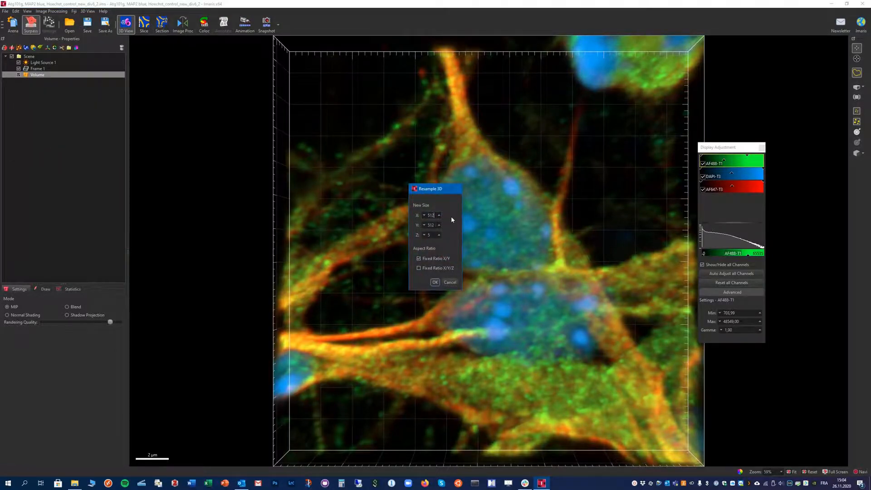
key(Return)
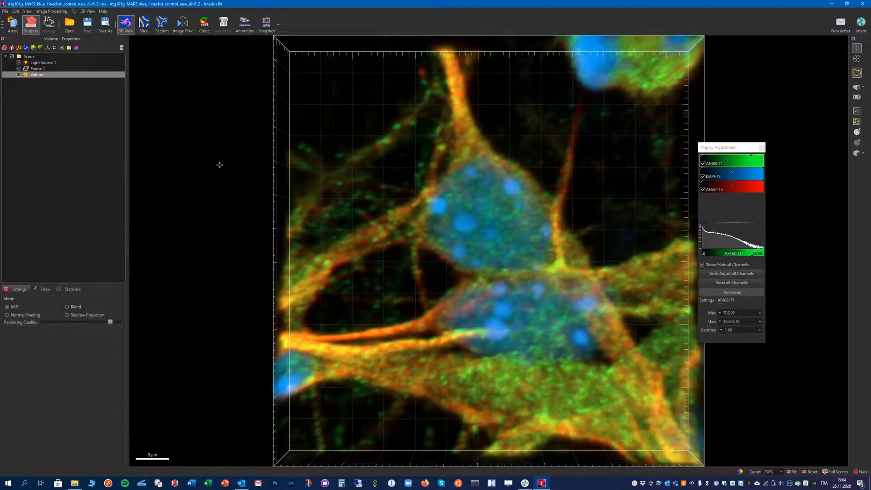
- Add a new Cells object and create it directly with the Cells segmentation 1 favourite parameters
click(34, 47)
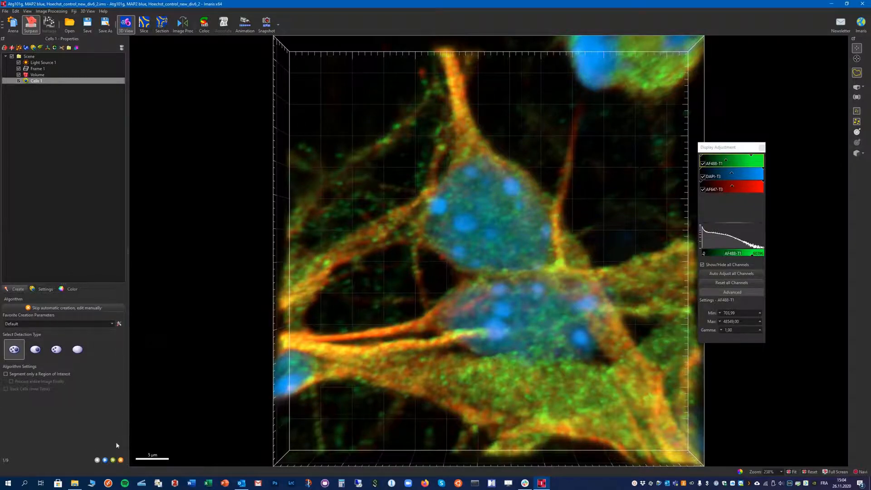
click(46, 325)
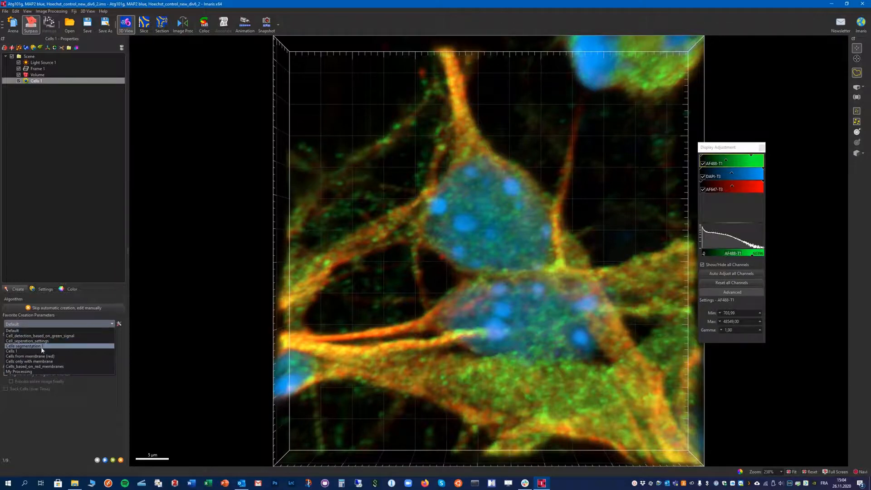
click(42, 348)
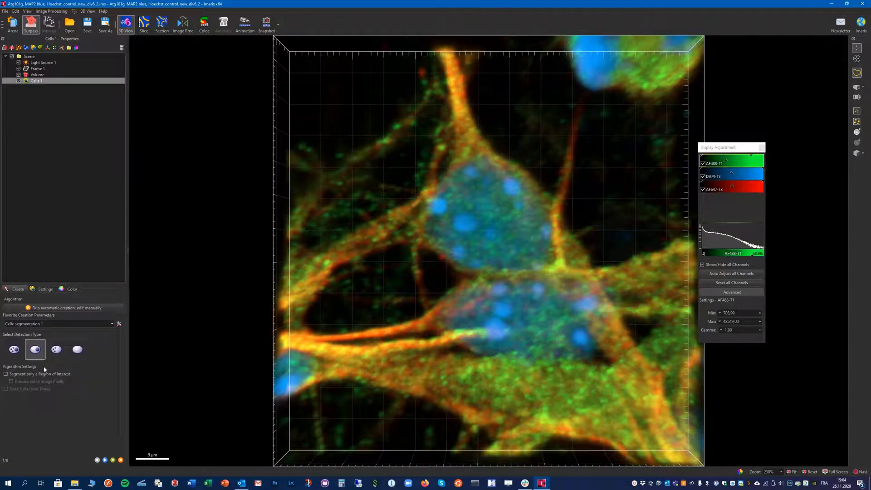
click(113, 460)
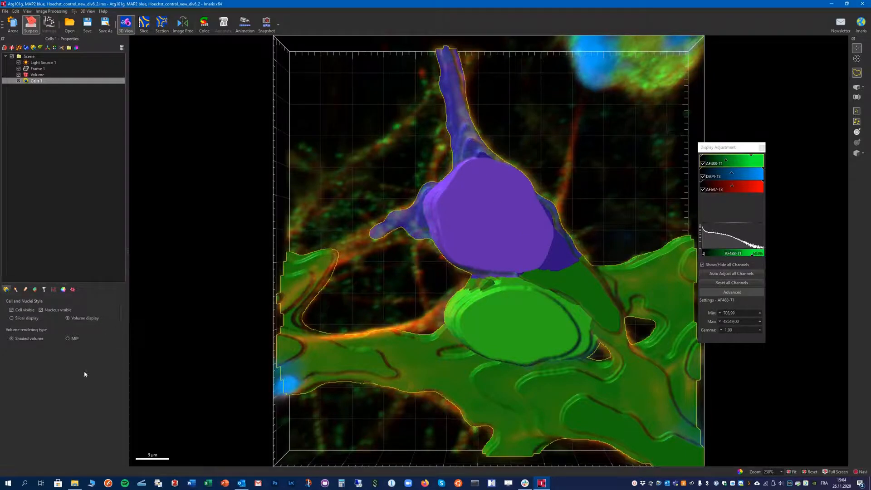
- Recompute the cells, switching cell detection to membrane-based with Channel 3 - AF647-T3 as source channel
click(16, 290)
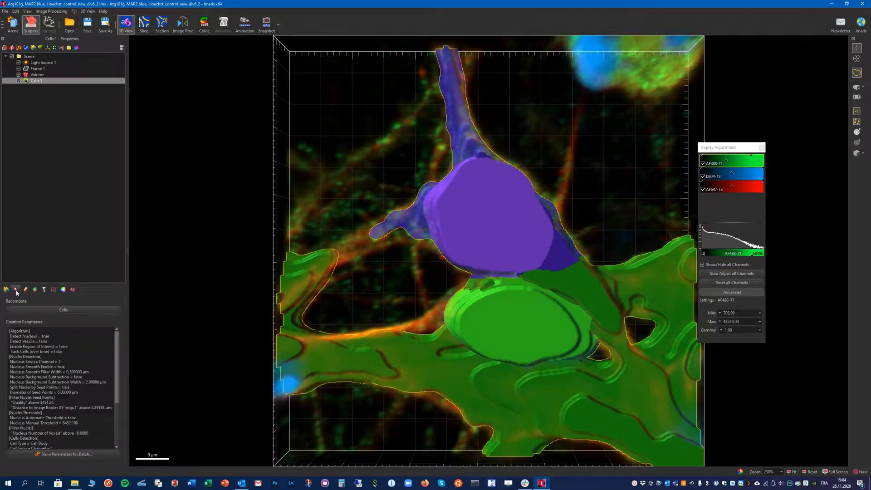
click(58, 312)
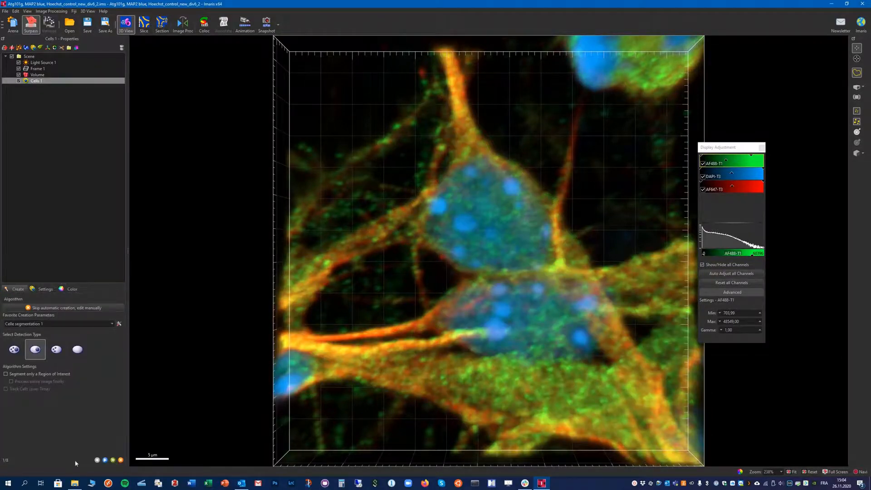
click(106, 461)
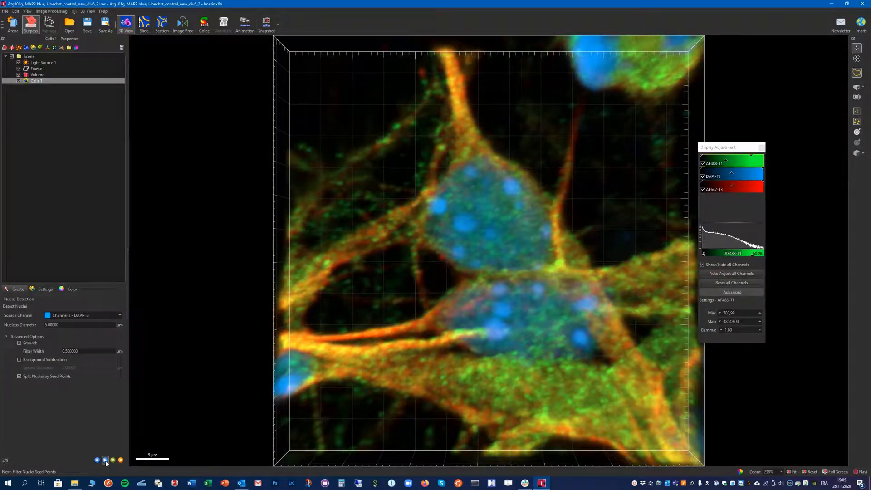
click(106, 461)
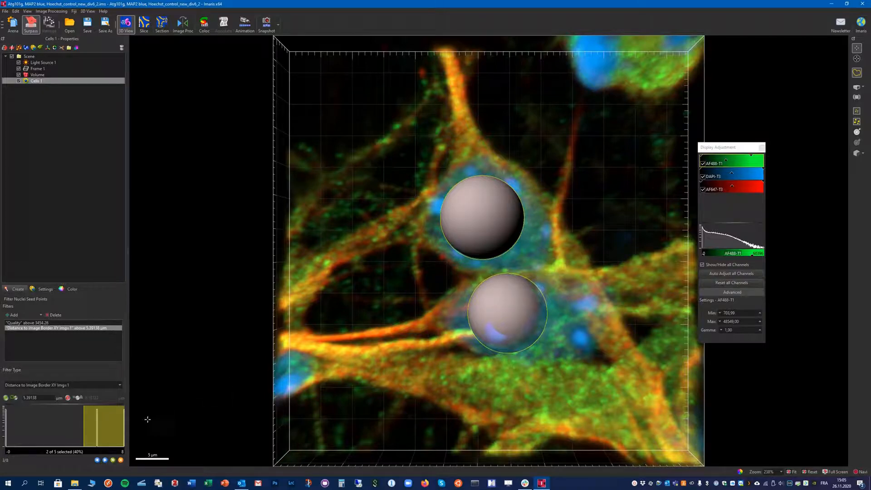
click(105, 460)
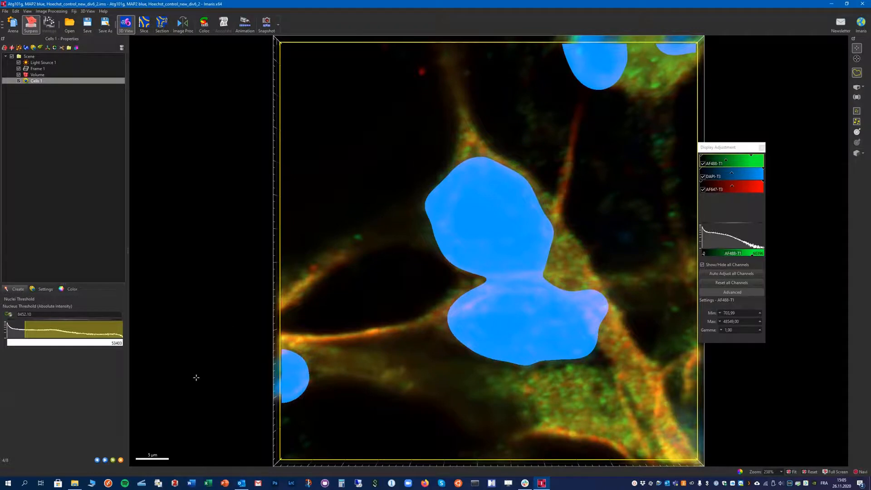
click(106, 460)
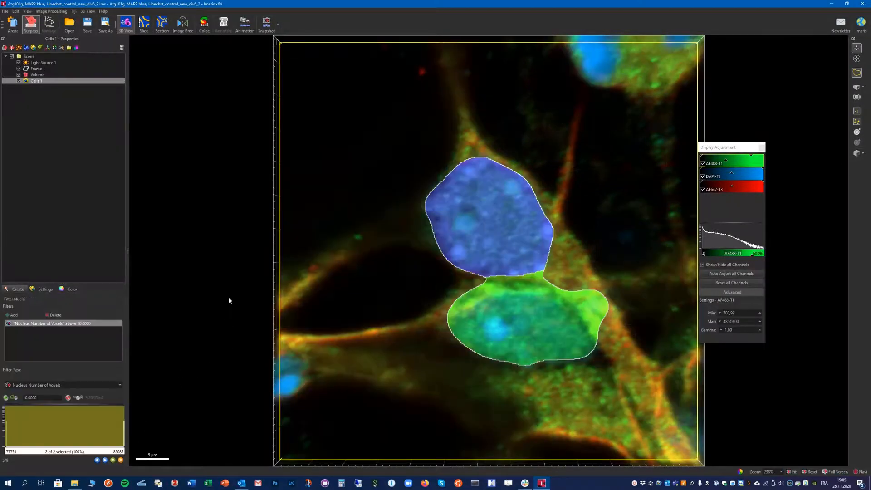
click(104, 460)
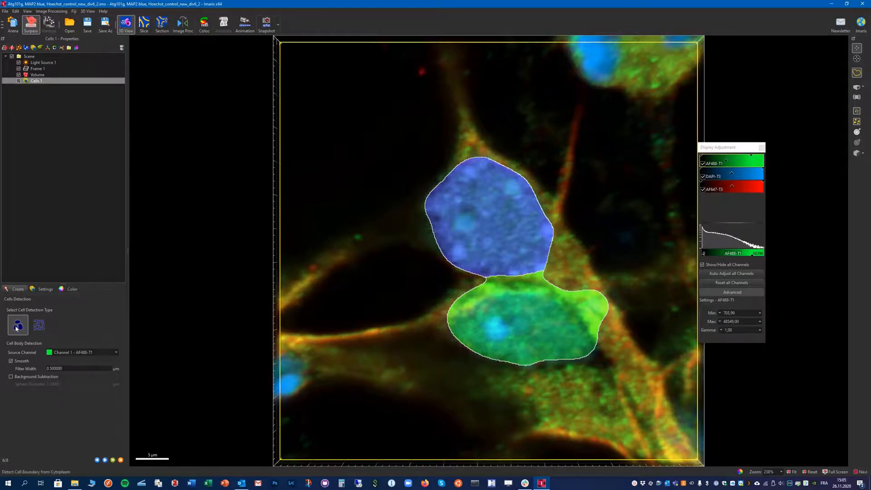
click(39, 325)
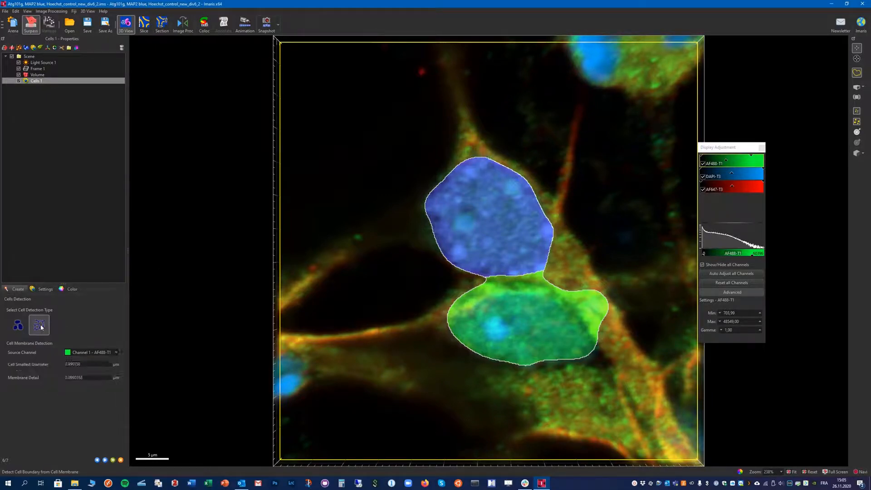
click(94, 353)
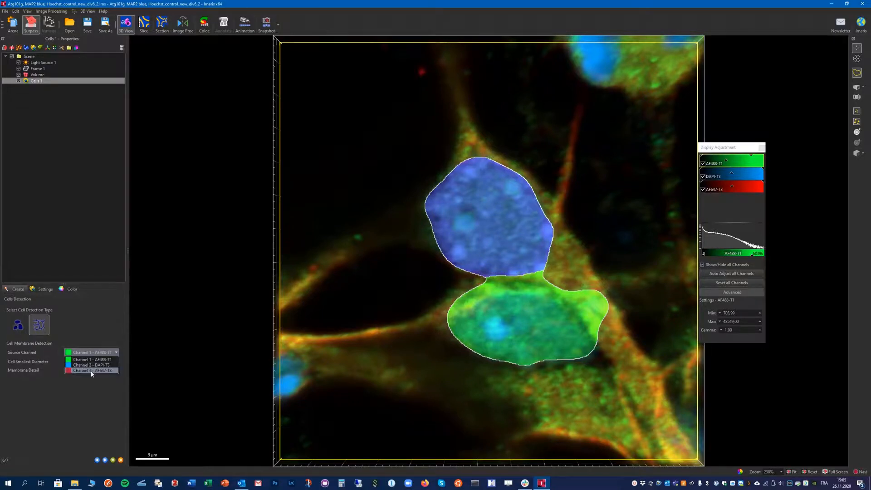
click(93, 371)
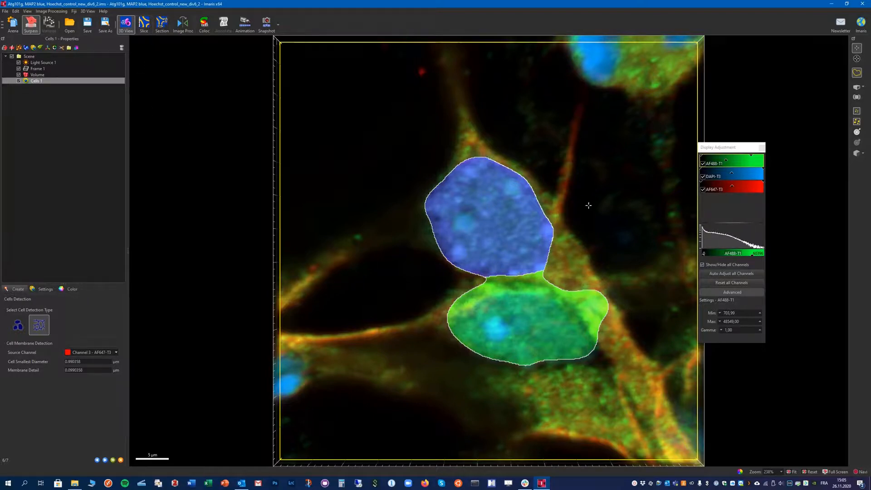
- Hide the DAPI-T3 and AF488-T1 channels and inspect the membrane channel in Slice view
click(703, 177)
click(703, 164)
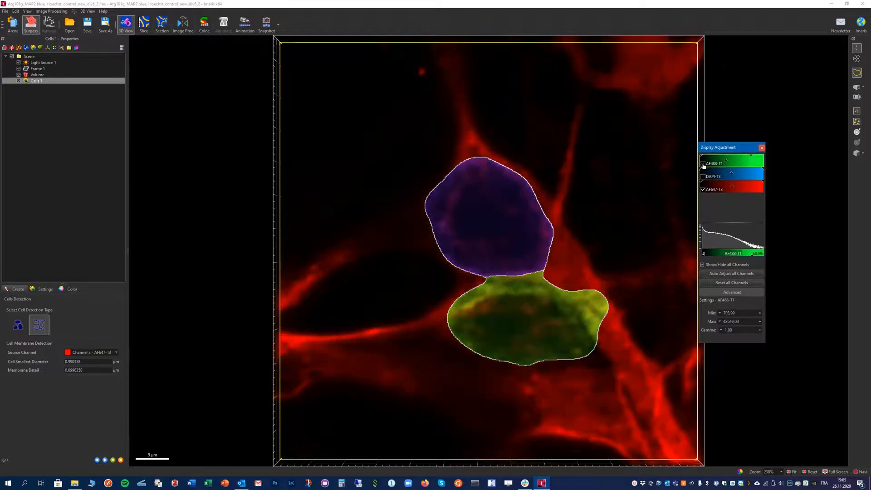
click(140, 25)
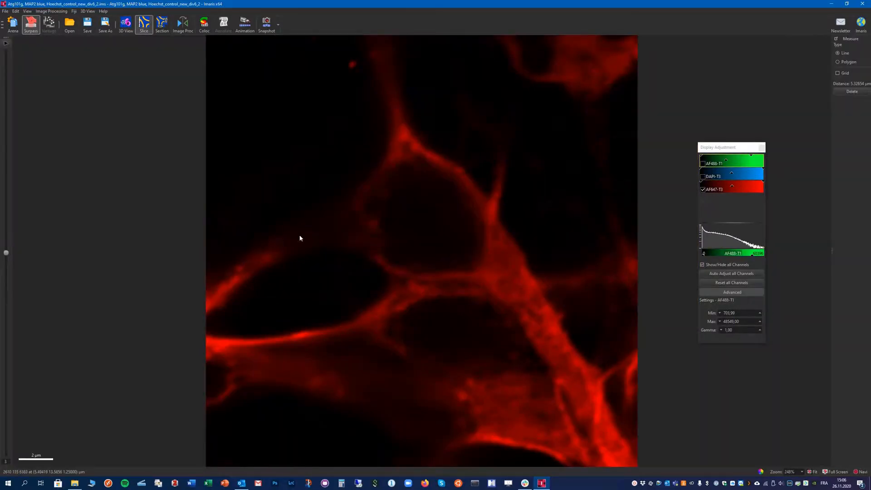
click(128, 30)
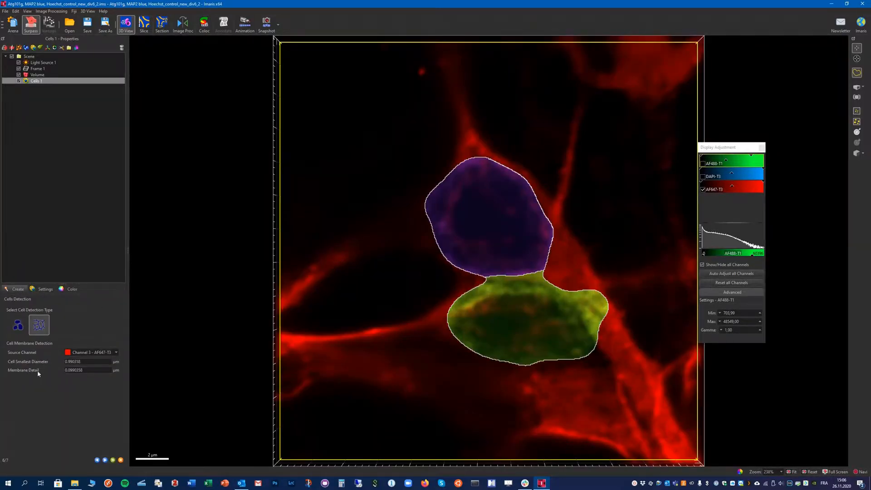
click(145, 25)
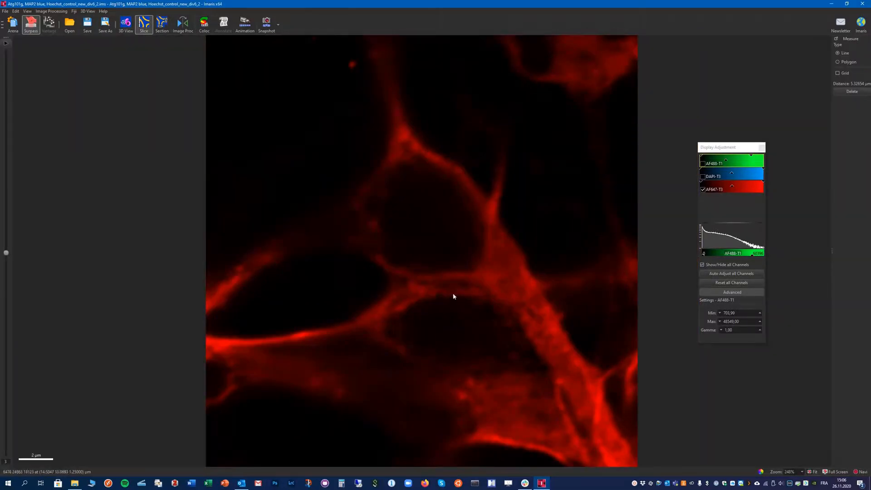
- Measure the width of the membrane signal at a few places in the Slice view
click(448, 365)
click(449, 296)
click(470, 182)
click(463, 187)
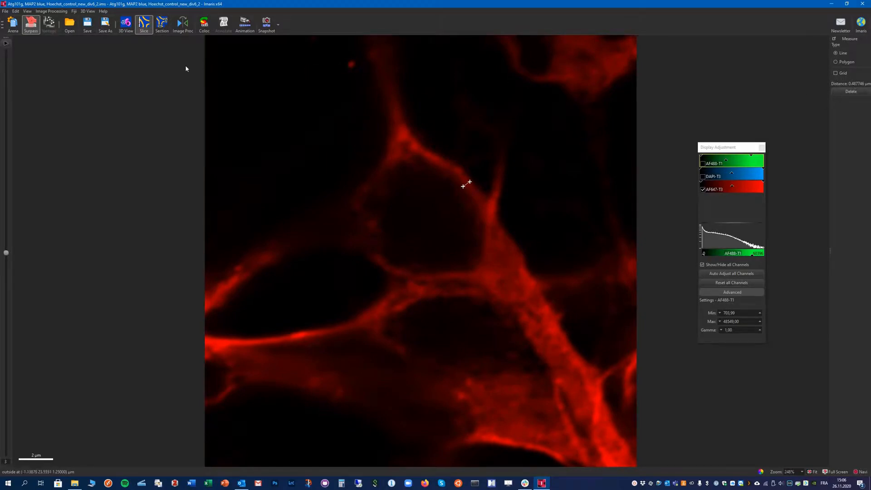
- In 3D View, set the cell smallest diameter to 5 and membrane detail to 0.5, then advance to the filter step
click(125, 25)
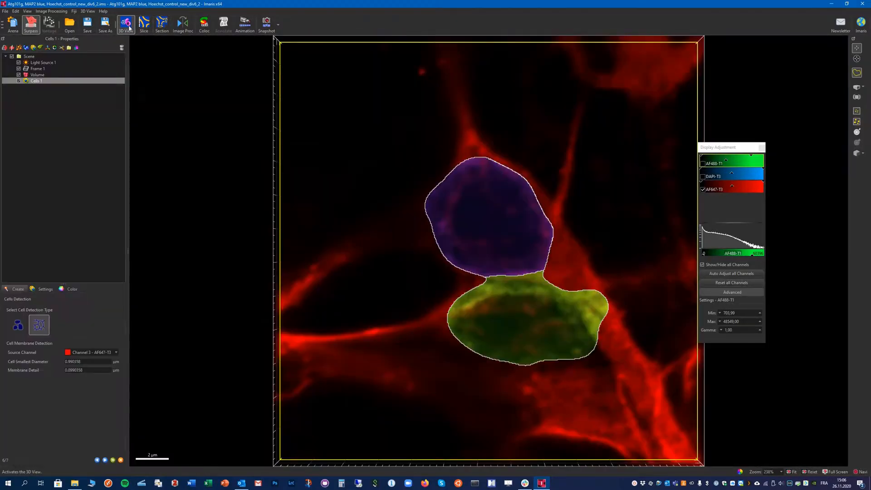
double_click(80, 362)
text(5)
key(Tab)
text(0.5)
click(105, 461)
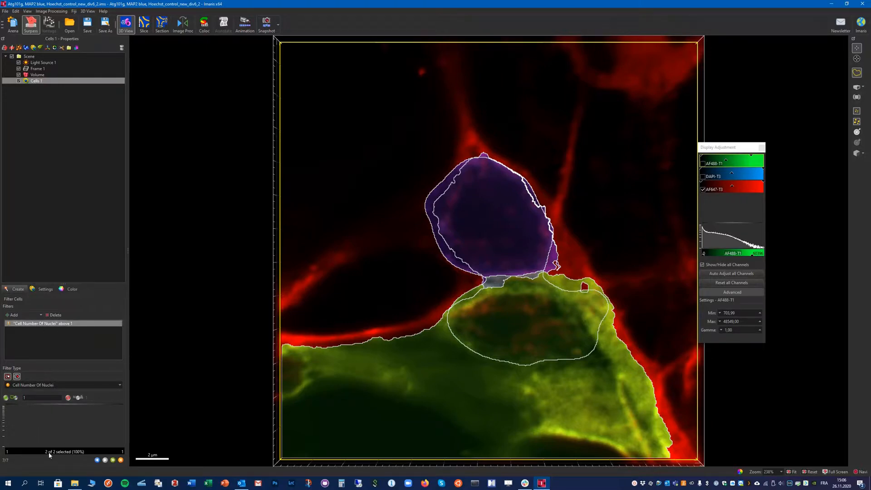
- Switch the Cells display style from slices to volume display
mouse_move(380, 316)
mouse_down()
mouse_move(380, 340)
mouse_move(386, 295)
mouse_move(381, 351)
mouse_move(387, 292)
mouse_move(386, 330)
mouse_move(387, 317)
mouse_up()
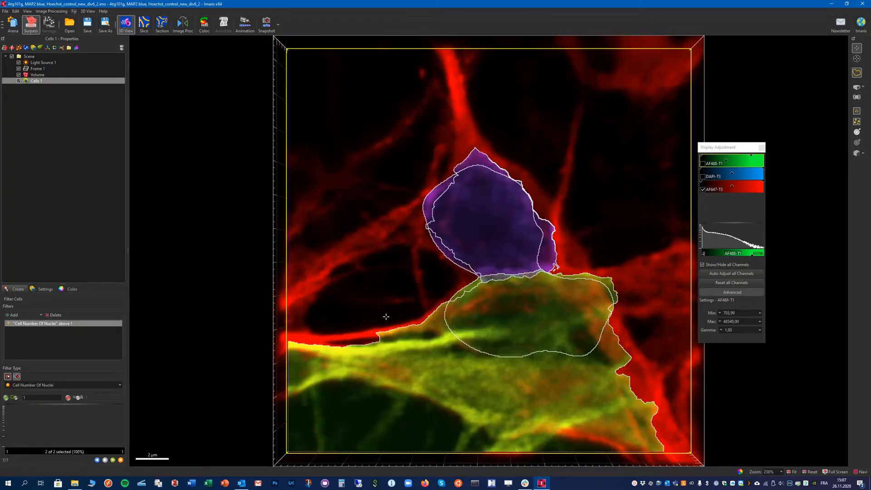
click(45, 289)
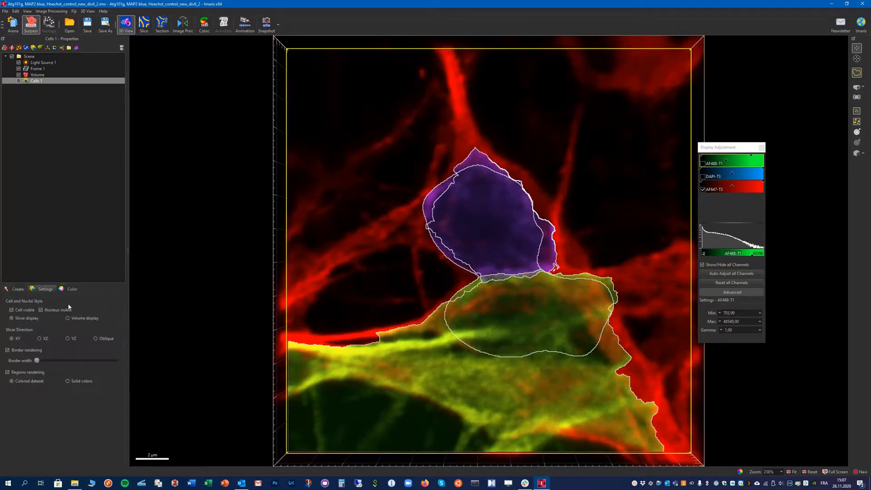
click(68, 318)
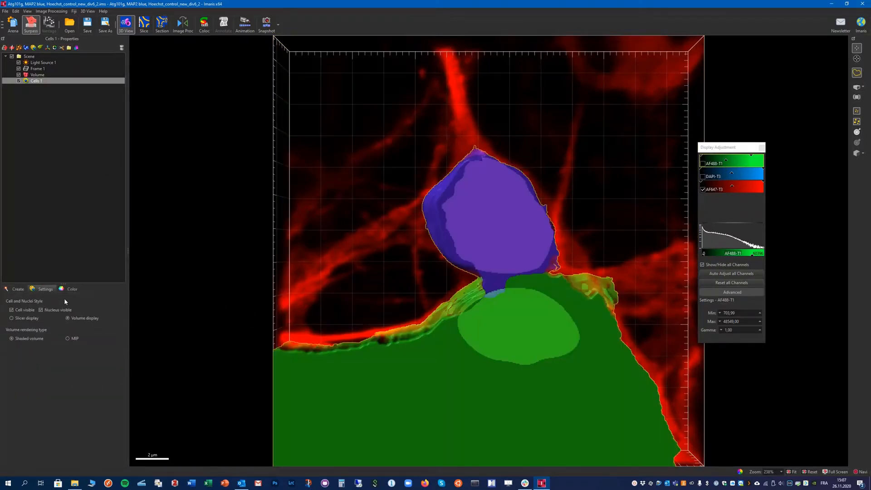
- Finish the Cells creation wizard and open the Cells statistics
click(18, 290)
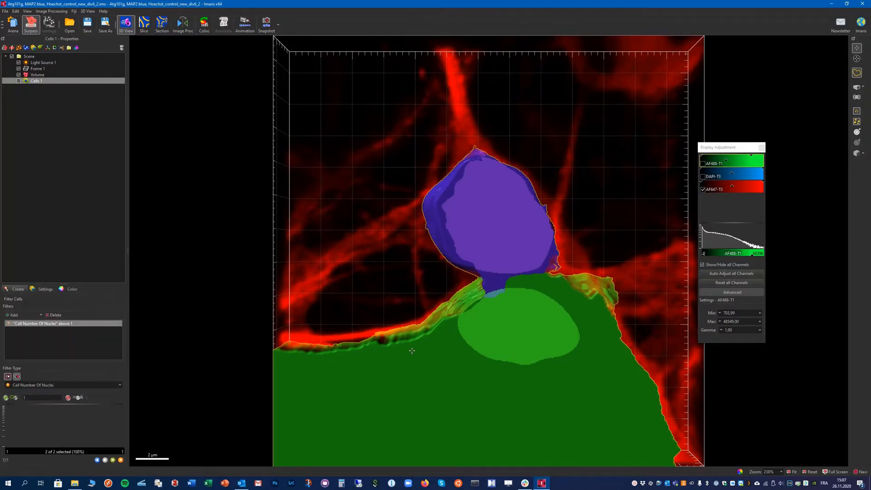
mouse_move(409, 347)
mouse_down()
mouse_move(486, 332)
mouse_move(562, 282)
mouse_move(397, 360)
mouse_move(325, 412)
mouse_move(438, 354)
mouse_move(434, 363)
mouse_move(426, 347)
mouse_up()
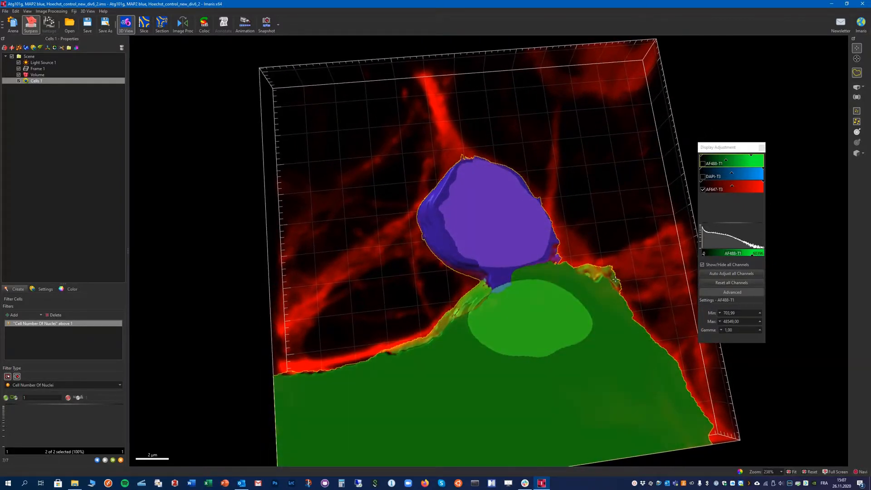
mouse_move(371, 297)
mouse_down()
mouse_move(356, 311)
mouse_move(360, 304)
mouse_up()
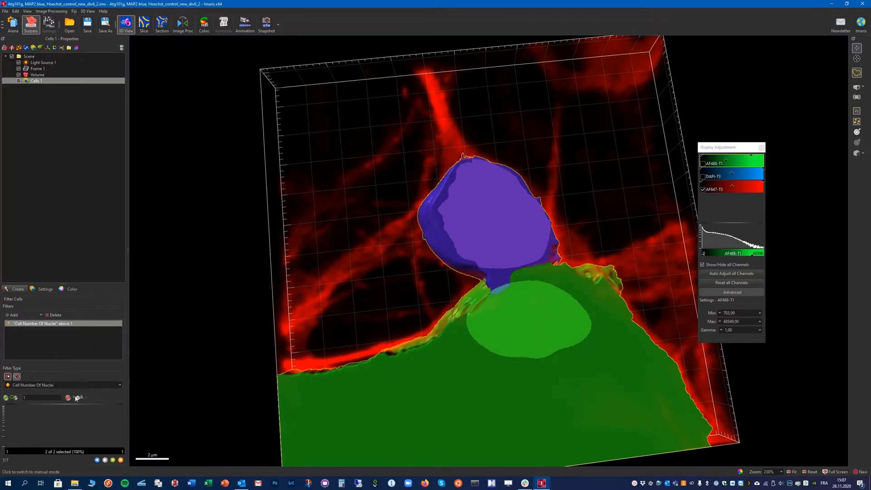
mouse_move(460, 348)
mouse_down()
mouse_move(481, 350)
mouse_move(415, 354)
mouse_move(432, 357)
mouse_move(467, 342)
mouse_move(459, 359)
mouse_up()
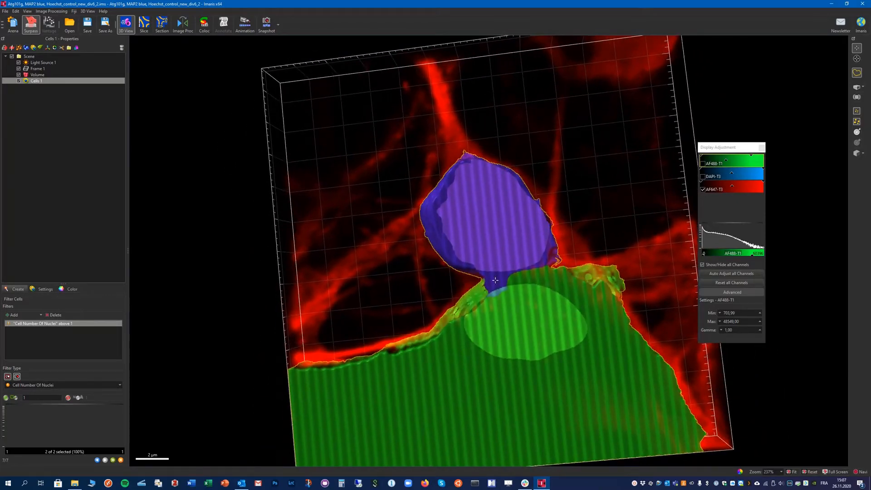
drag(393, 328, 449, 308)
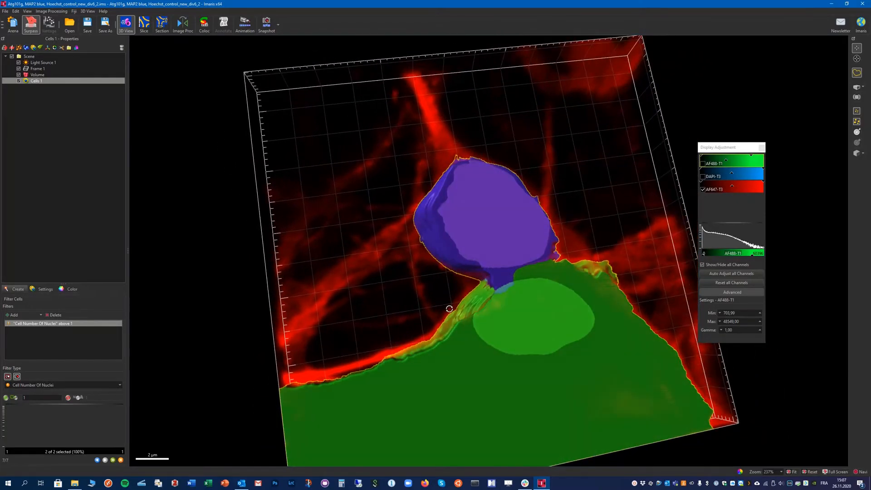
click(113, 460)
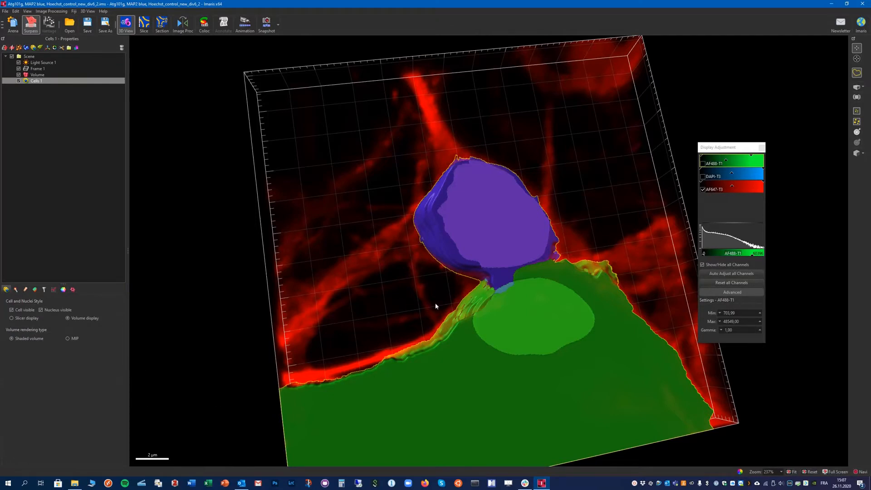
click(54, 289)
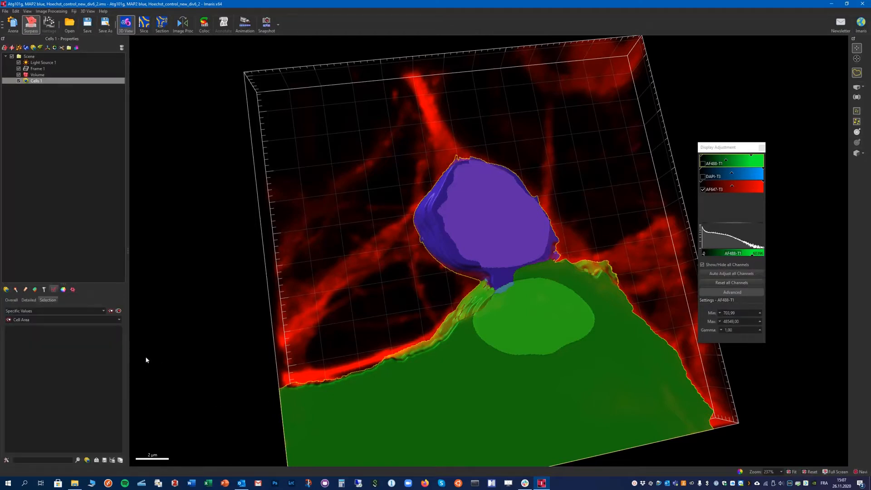
scroll(415, 266, down, 4)
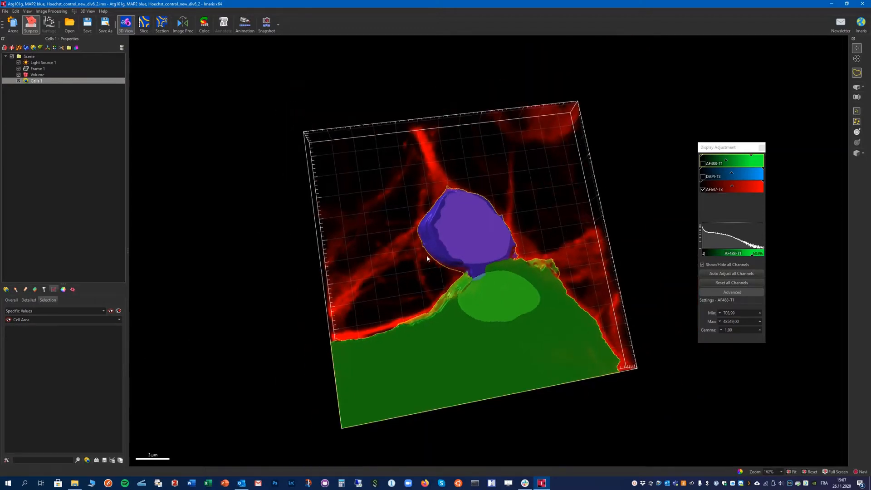